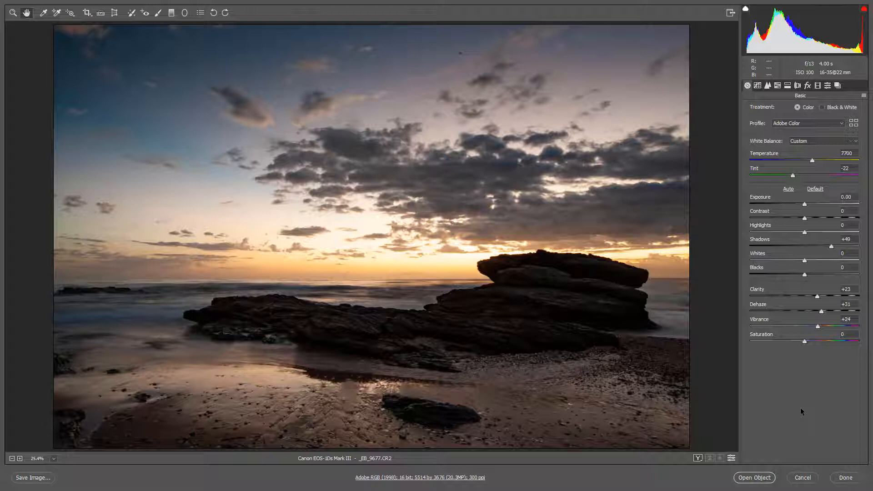
Activate Spot Removal with the Heal type for the seascape's upper-right sky at 100% zoom
key("z")
double_click(13, 13)
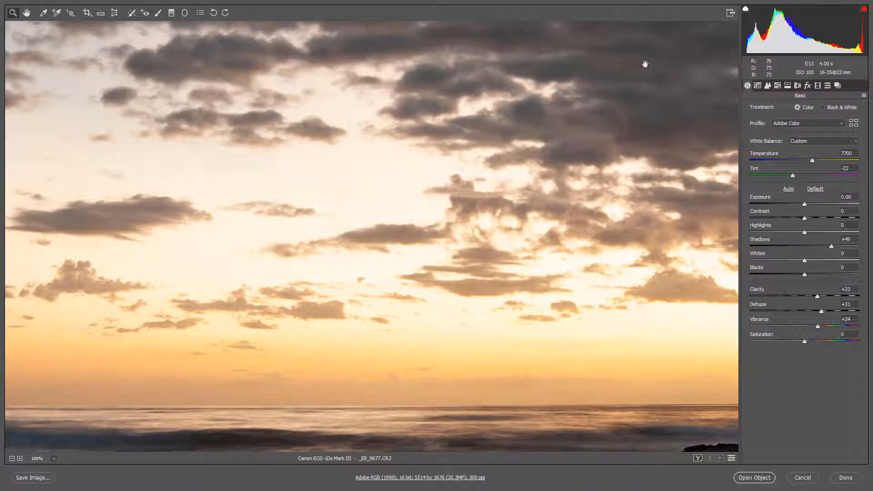
left_click_drag(687, 49, 530, 177)
left_click_drag(687, 69, 445, 241)
left_click_drag(695, 53, 462, 230)
left_click_drag(675, 87, 470, 193)
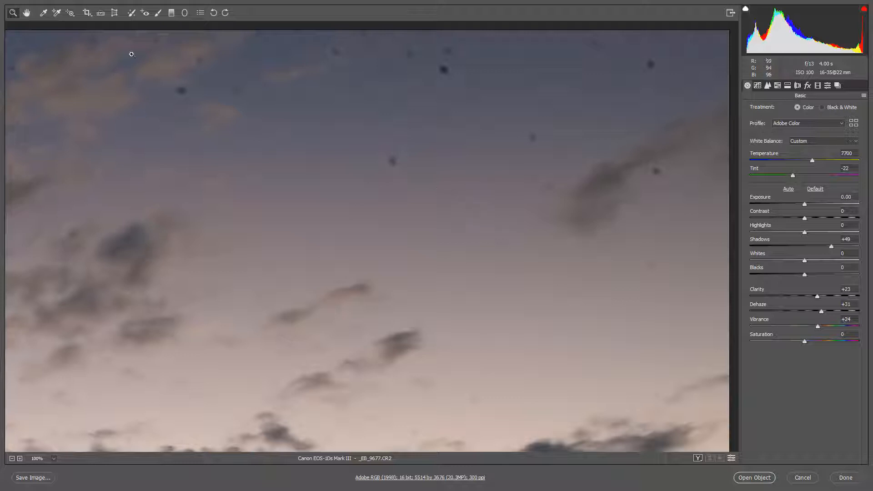
left_click(131, 14)
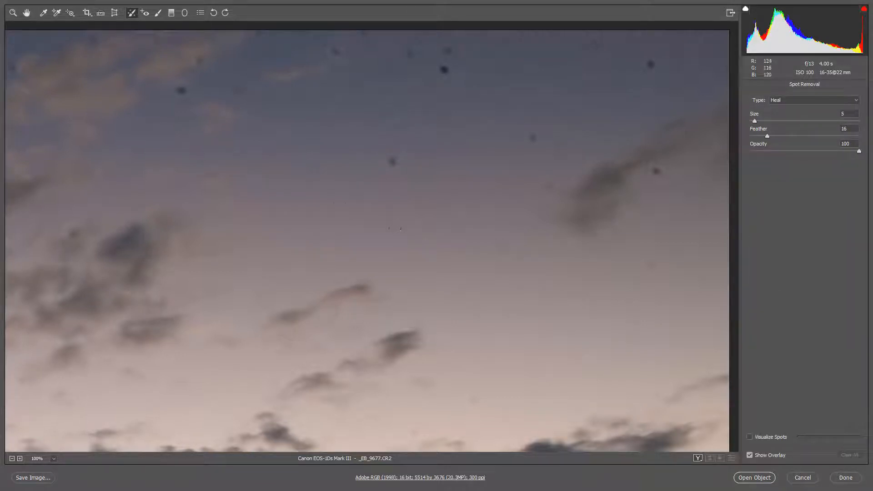
left_click(856, 101)
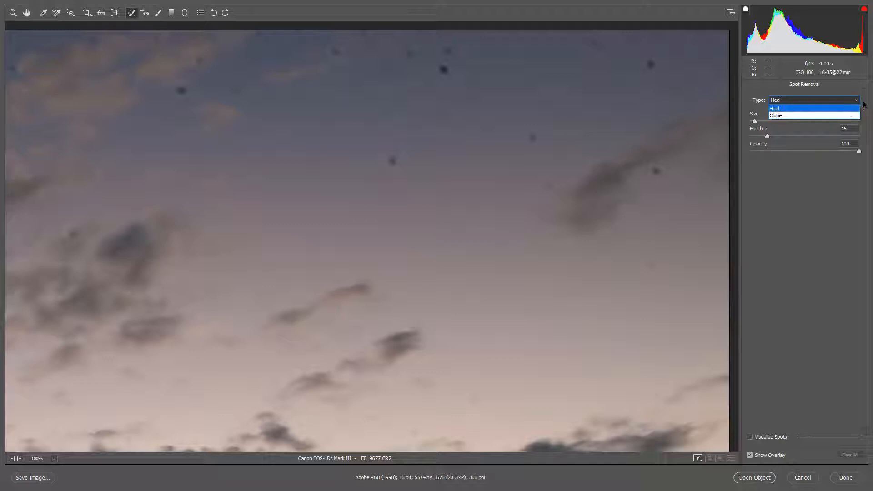
left_click(861, 105)
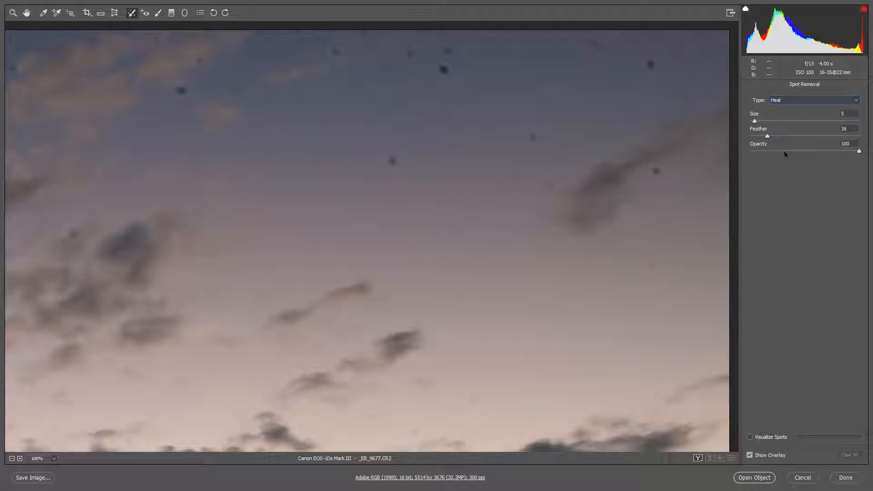
Set the Spot Removal size to 7 and heal the dust spot near the sky's upper-right corner
left_click(753, 120)
left_click_drag(753, 122, 799, 122)
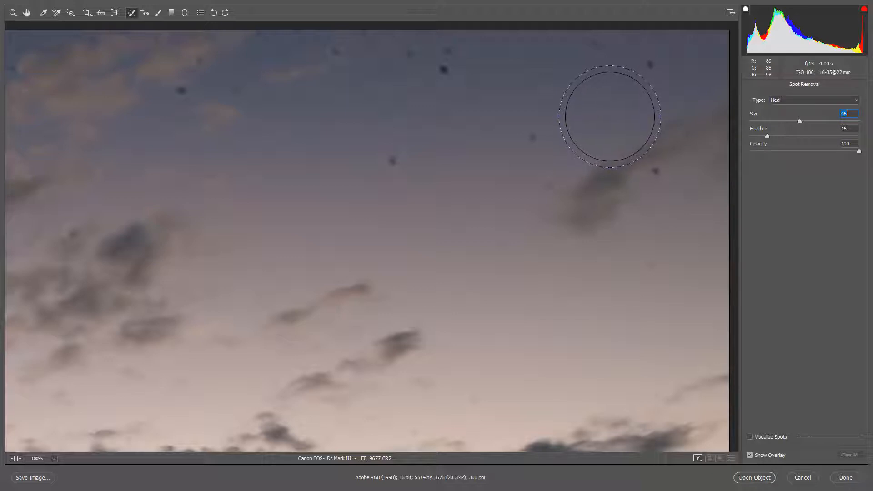
key("bracketleft")
key("bracketleft")
key("bracketleft")
key("bracketleft")
key("bracketleft")
key("bracketleft")
key("bracketleft")
key("bracketleft")
key("bracketleft")
key("bracketleft")
key("bracketleft")
key("bracketleft")
key("bracketleft")
key("bracketleft")
key("bracketleft")
key("bracketleft")
key("bracketleft")
key("bracketleft")
key("bracketleft")
key("bracketleft")
key("bracketleft")
key("bracketleft")
key("bracketleft")
key("bracketleft")
key("bracketleft")
key("bracketleft")
key("bracketleft")
key("bracketleft")
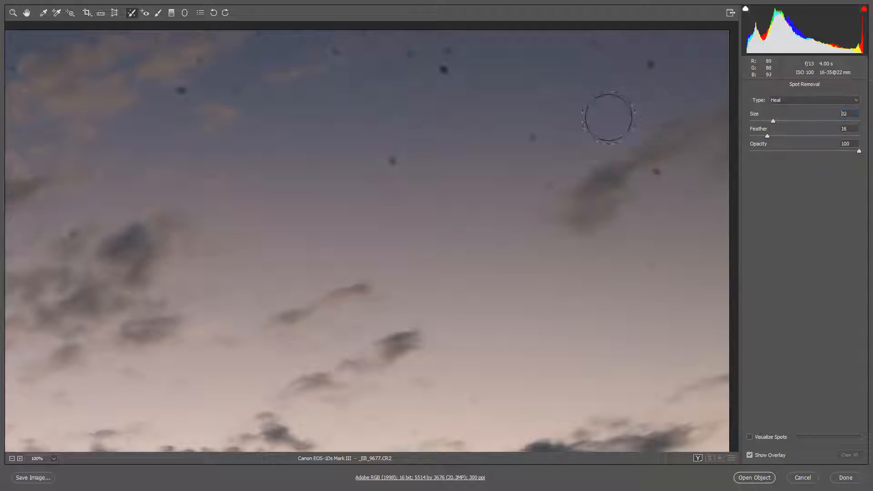
key("bracketleft")
key("bracketleft")
key("bracketleft")
key("bracketleft")
key("bracketleft")
key("bracketleft")
key("bracketleft")
key("bracketleft")
key("bracketright")
key("bracketright")
left_click(652, 65)
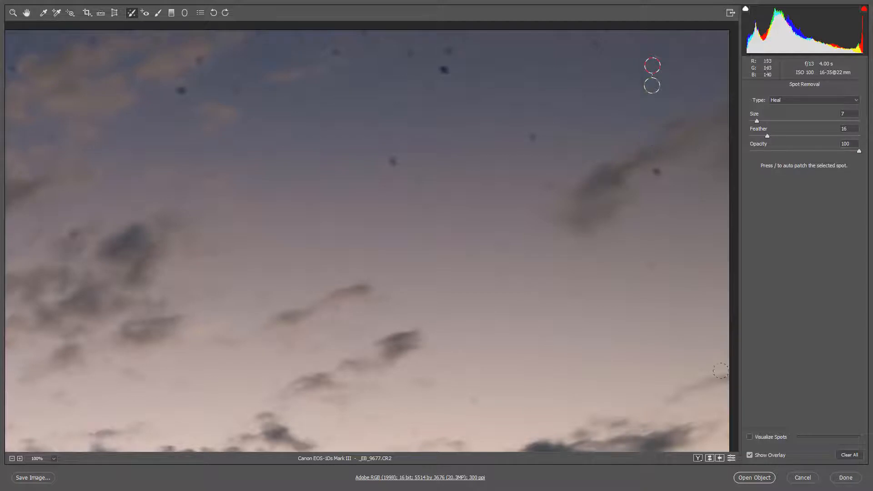
Compare the healed area with and without the spot overlay, leaving the overlay hidden
left_click(749, 455)
key("v")
key("v")
key("v")
key("v")
Heal the remaining visible dust spots across the upper-right part of the seascape's sky with the size 7 brush
left_click(656, 171)
left_click(572, 296)
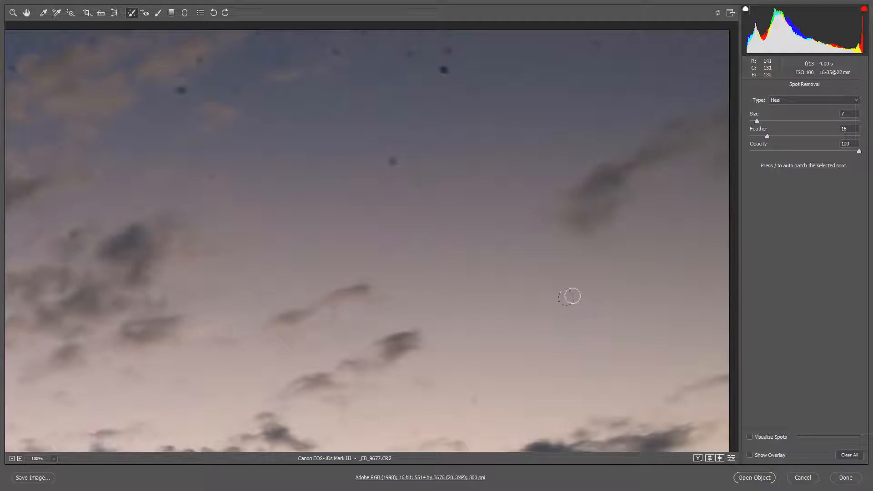
left_click(500, 247)
left_click(445, 69)
left_click(597, 44)
left_click(545, 75)
left_click(610, 122)
left_click(707, 56)
left_click(448, 49)
left_click(409, 53)
left_click(336, 52)
left_click(383, 119)
left_click(397, 104)
left_click(199, 60)
left_click(180, 89)
left_click(210, 176)
left_click_drag(183, 93, 159, 90)
Visualize spots with a slightly raised threshold and heal the remaining faint dust rings in the upper-right sky
left_click(749, 437)
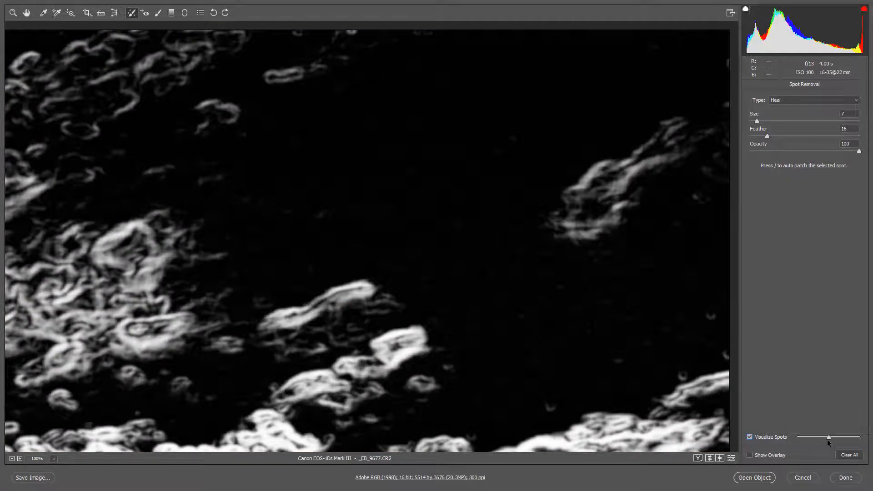
mouse_move(827, 439)
left_mouse_down()
mouse_move(798, 438)
mouse_move(830, 439)
left_mouse_up()
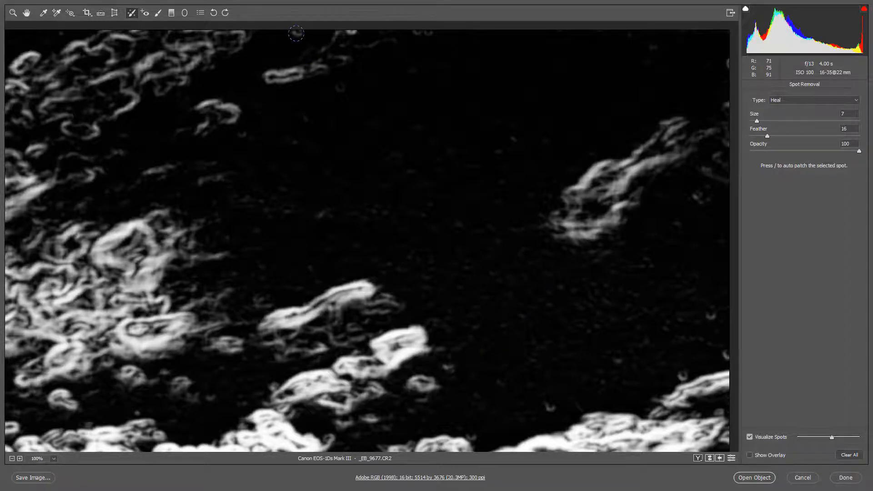
left_click(296, 33)
left_click(351, 32)
left_click(417, 33)
left_click(340, 86)
left_click(548, 407)
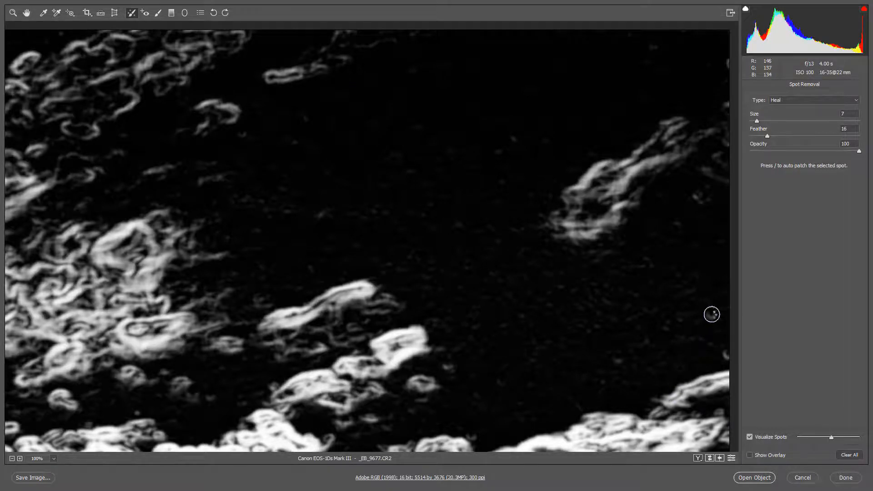
left_click(721, 353)
left_click(698, 196)
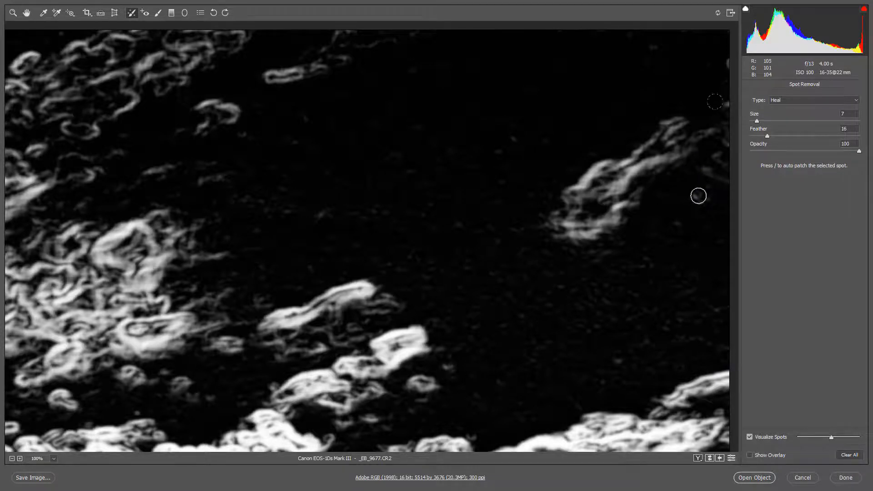
left_click(728, 64)
left_click(472, 437)
left_click(208, 397)
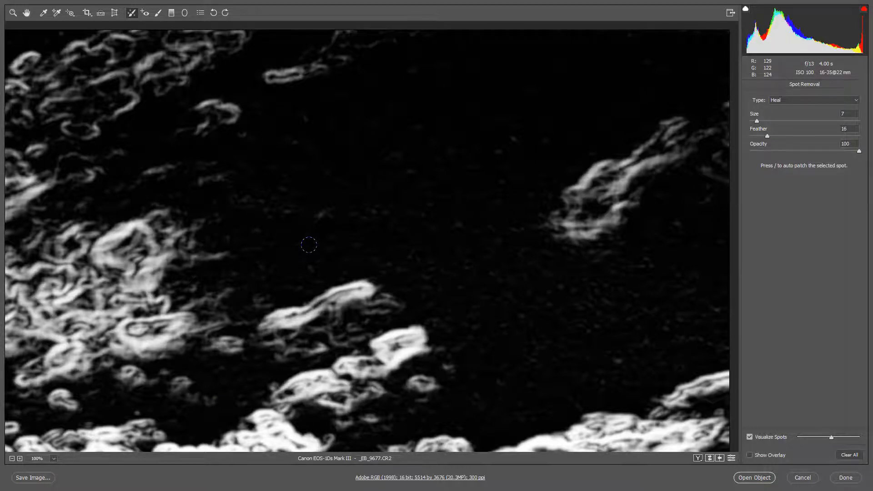
left_click(241, 134)
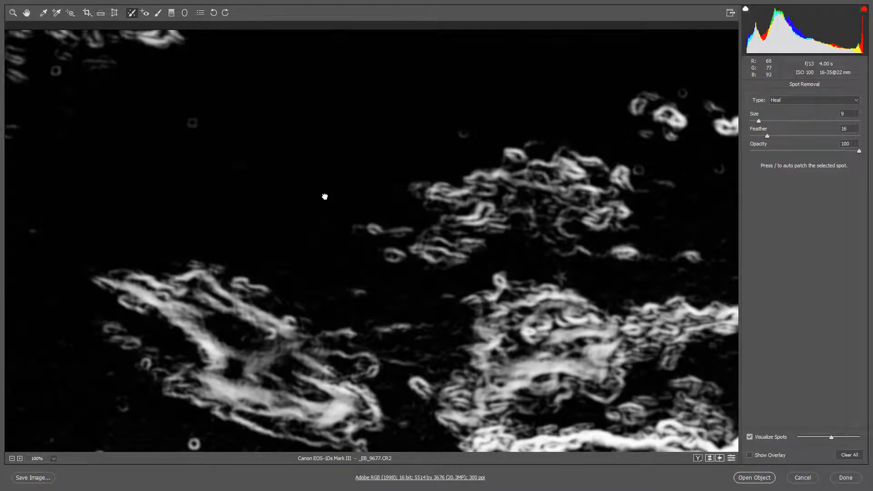
Heal the visualized dust rings in the seascape's upper-left sky at size 9, and switch the spot visualization off
left_click_drag(324, 197, 166, 215)
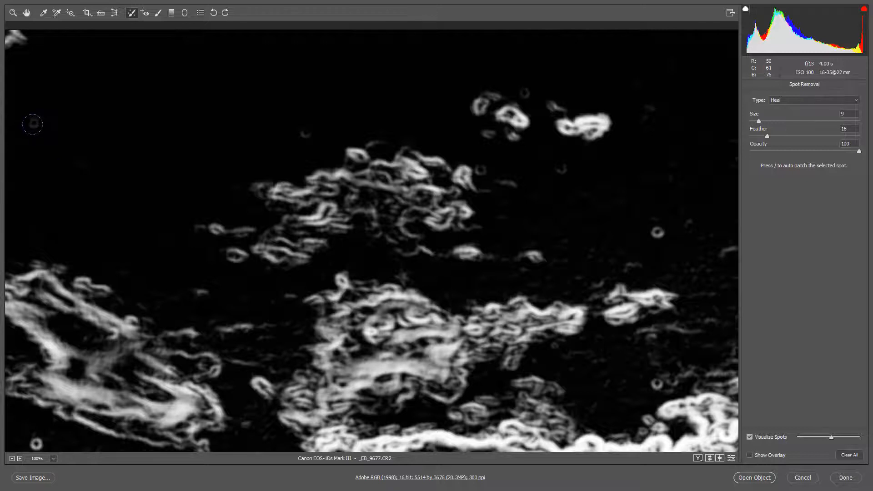
left_click(35, 123)
left_click(304, 133)
left_click(658, 231)
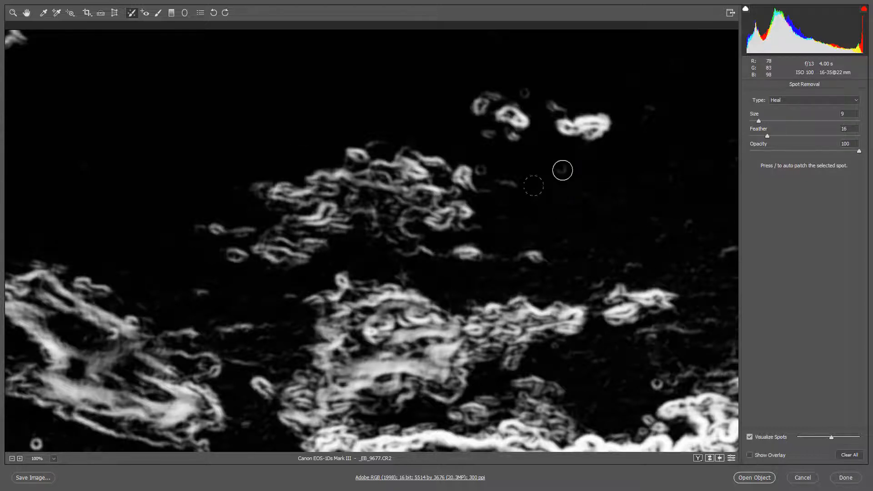
left_click(480, 171)
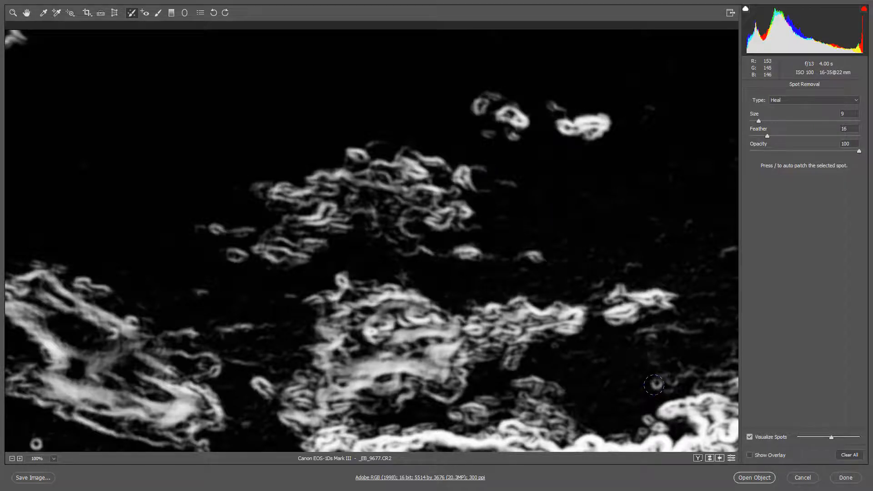
left_click(655, 385)
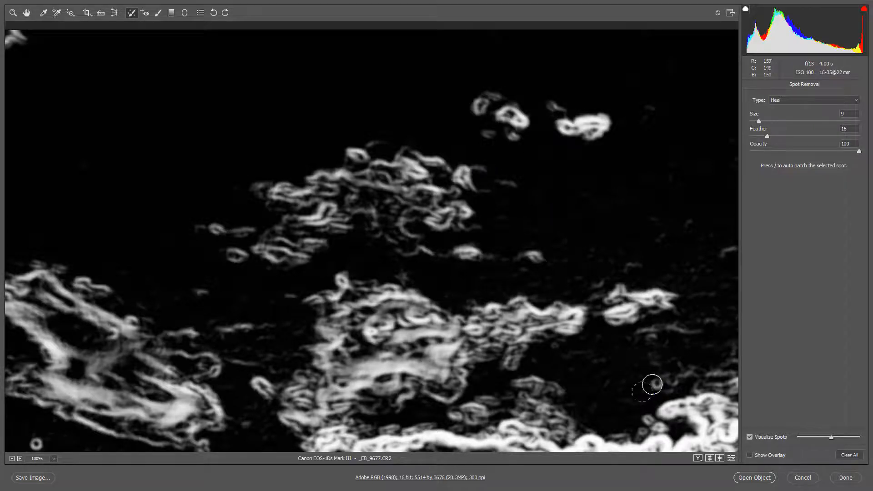
left_click(749, 437)
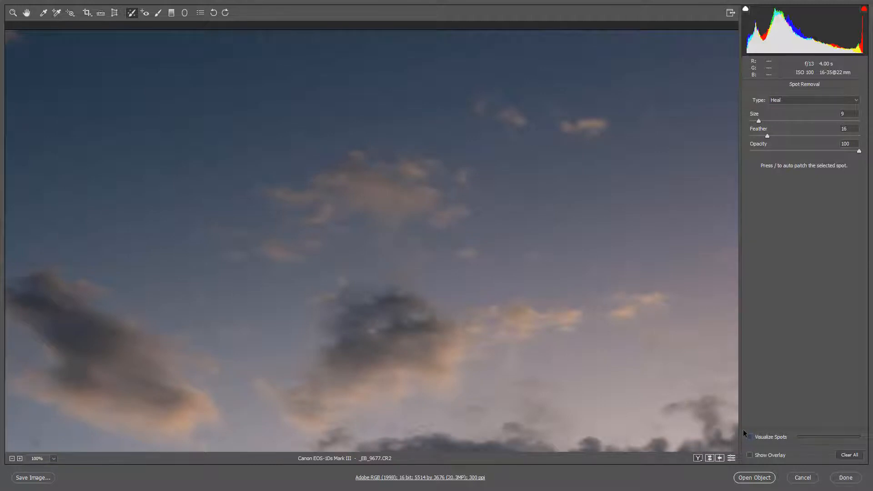
key("ctrl+0")
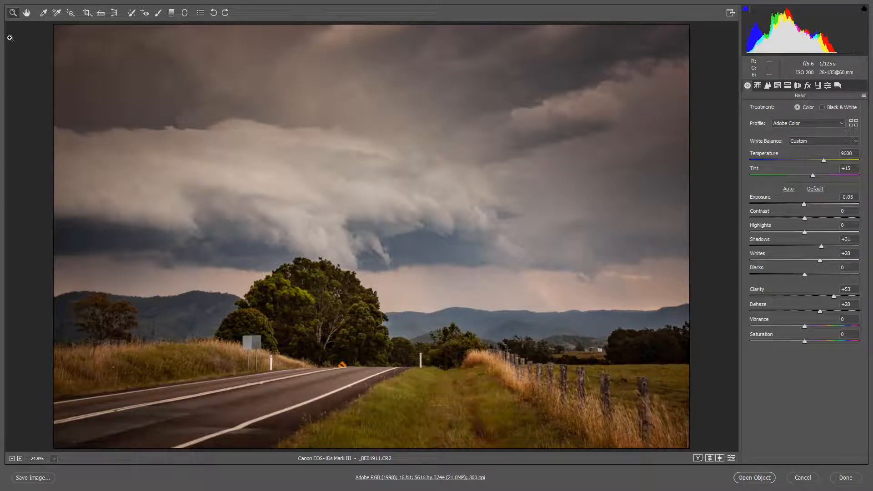
Activate Spot Removal with spot visualization on the storm photo's upper-left sky at 100% zoom
double_click(13, 12)
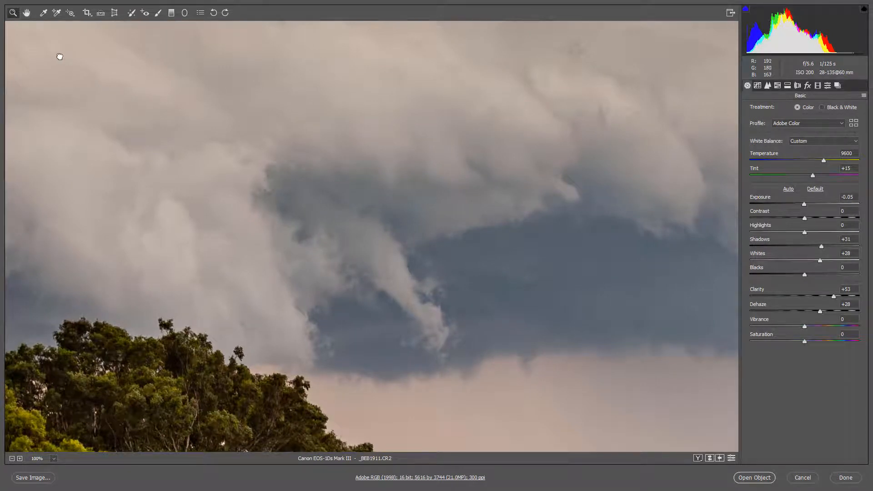
left_click_drag(56, 56, 655, 463)
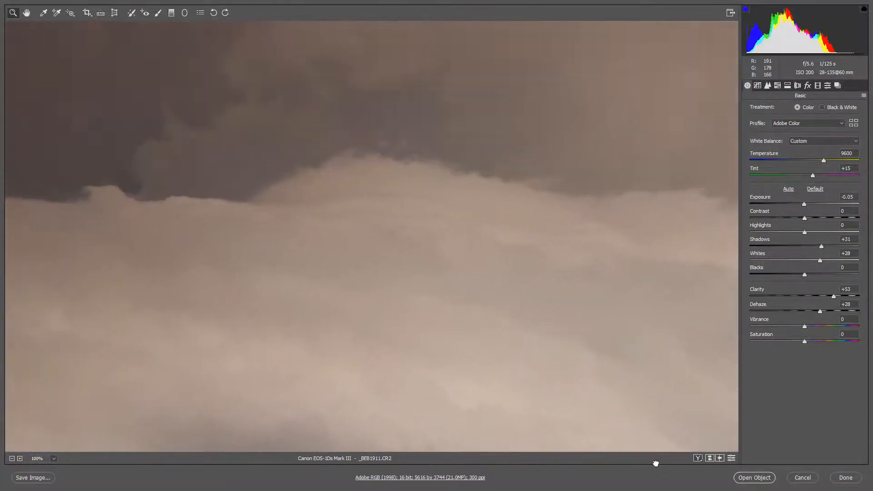
left_click_drag(176, 122, 441, 350)
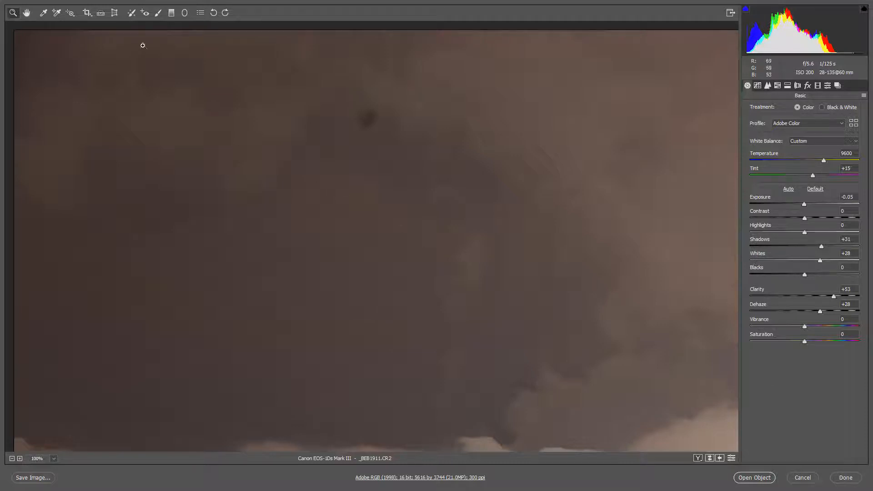
left_click(132, 13)
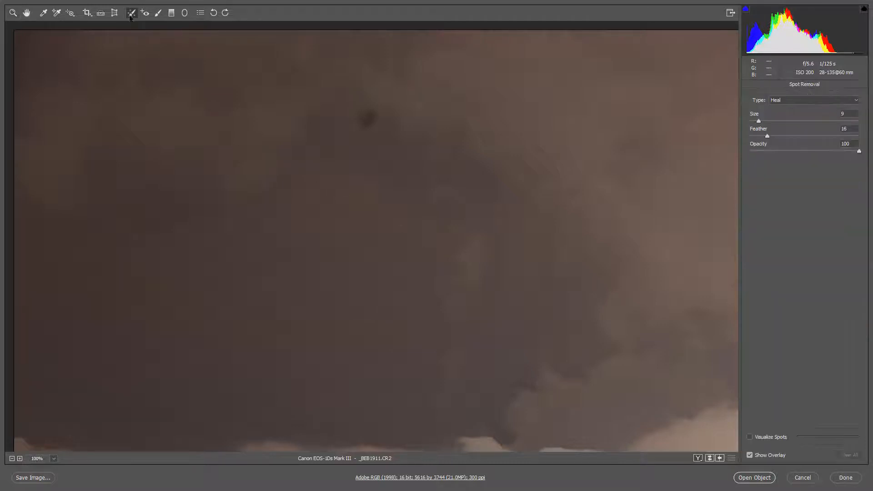
left_click(749, 437)
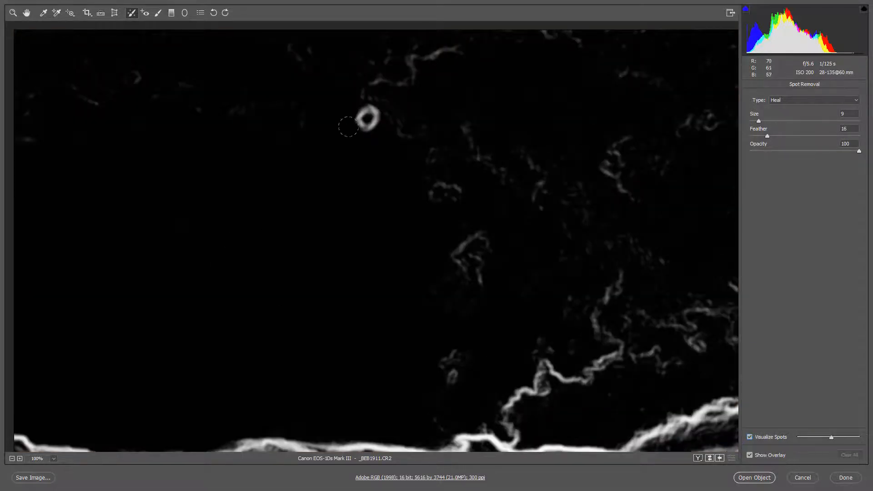
Heal the large dust ring with an enlarged brush and the faint one nearer the corner at size 12, ending spot visualization
key("bracketright")
key("bracketright")
key("bracketright")
key("bracketright")
left_click(367, 119)
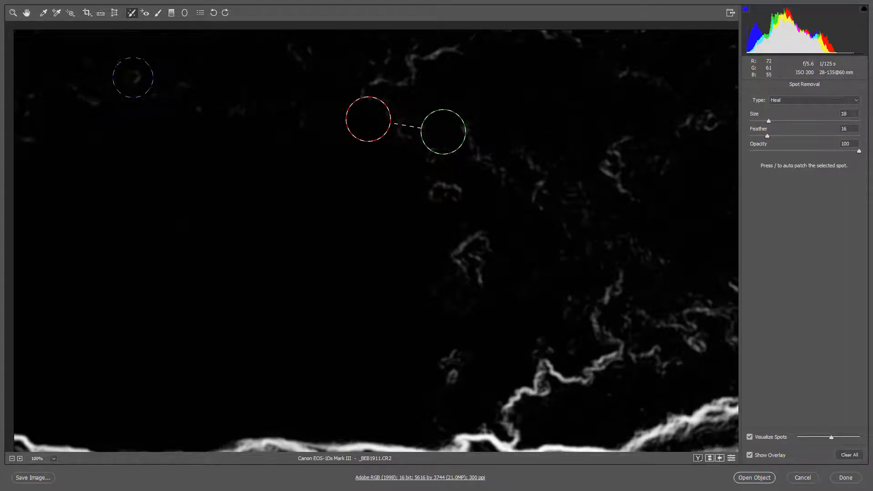
key("bracketleft")
key("bracketleft")
left_click(131, 80)
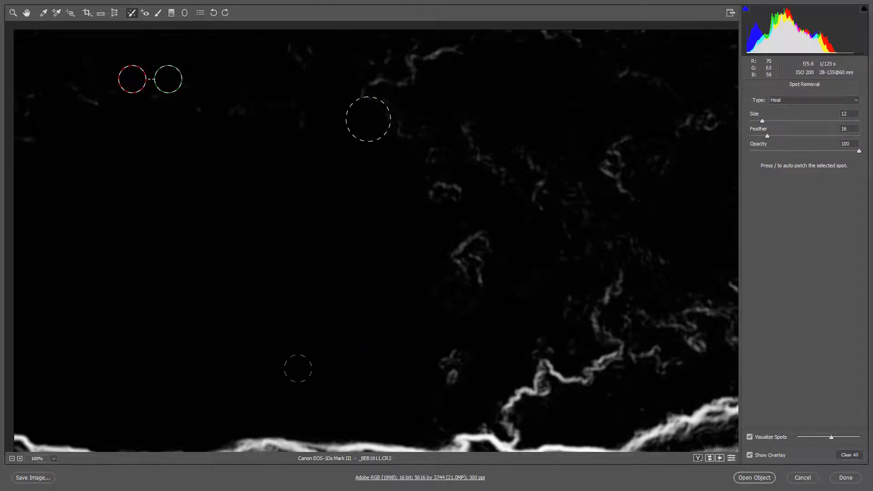
left_click(749, 437)
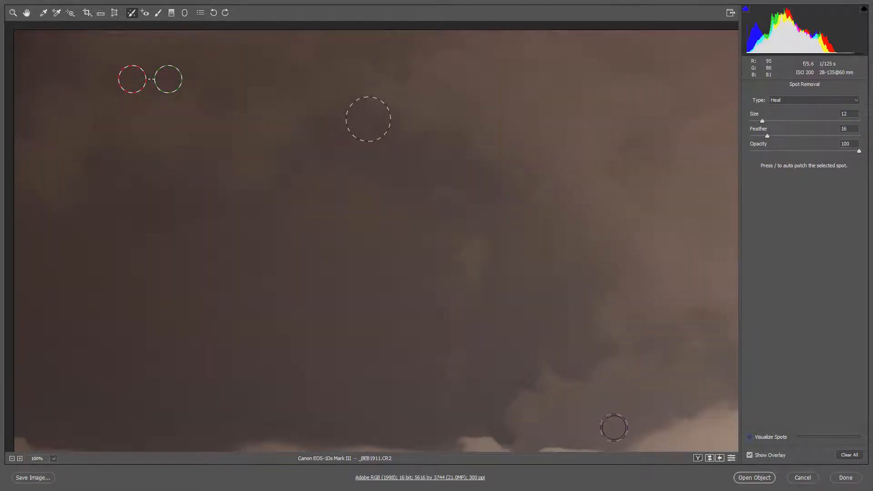
Heal the two dust spots in the dark clouds of the storm photo's upper-right sky at size 12
left_click_drag(643, 259, 45, 327)
left_click_drag(583, 273, 117, 348)
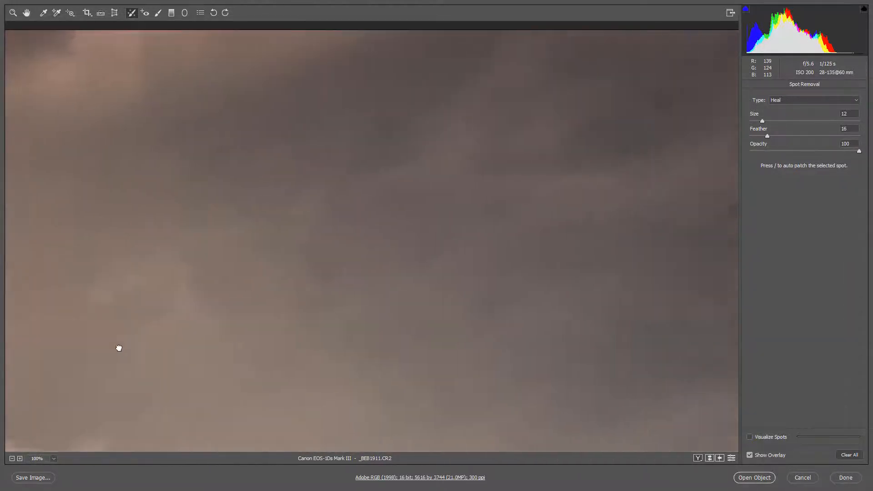
left_click_drag(550, 322, 2, 347)
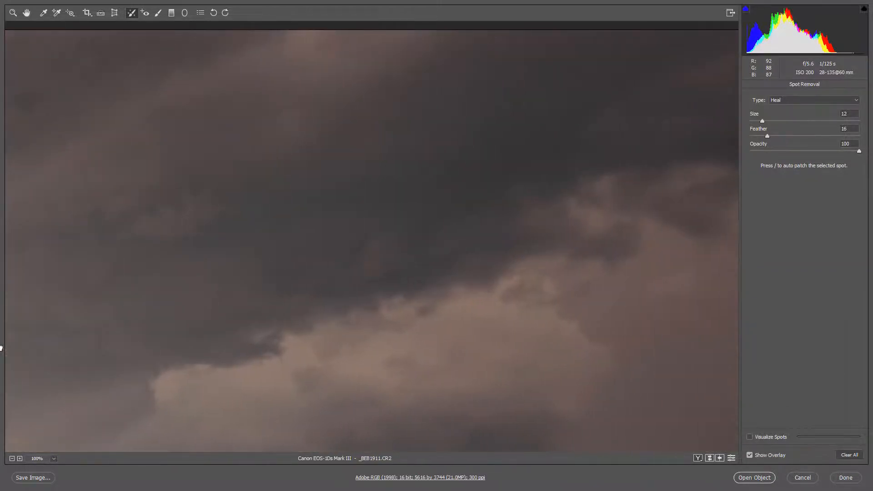
left_click_drag(491, 344, 167, 374)
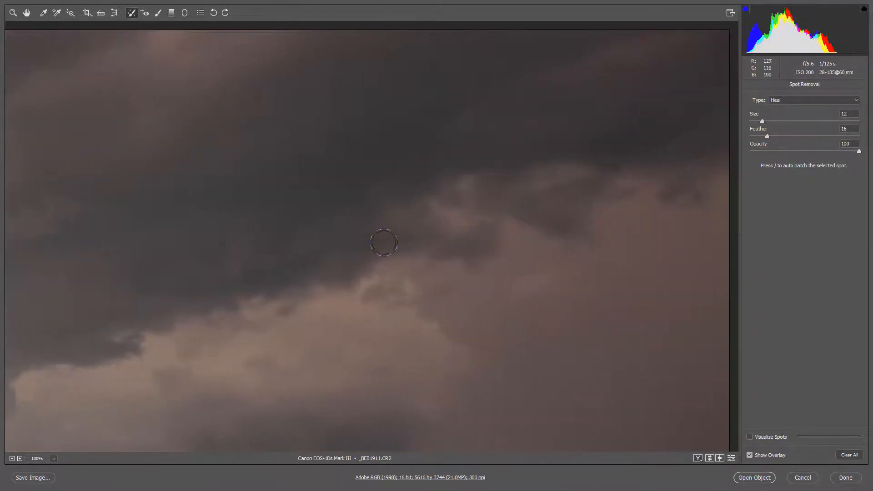
left_click(430, 68)
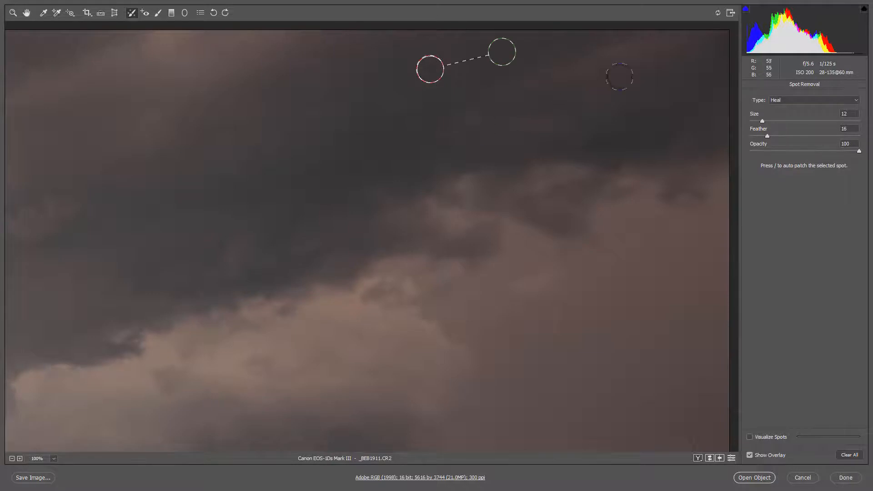
left_click(624, 38)
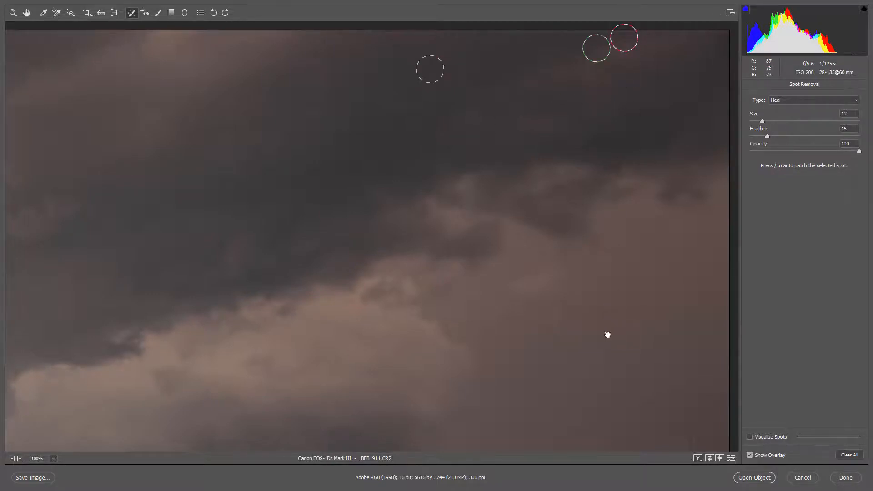
left_click_drag(511, 337, 523, 123)
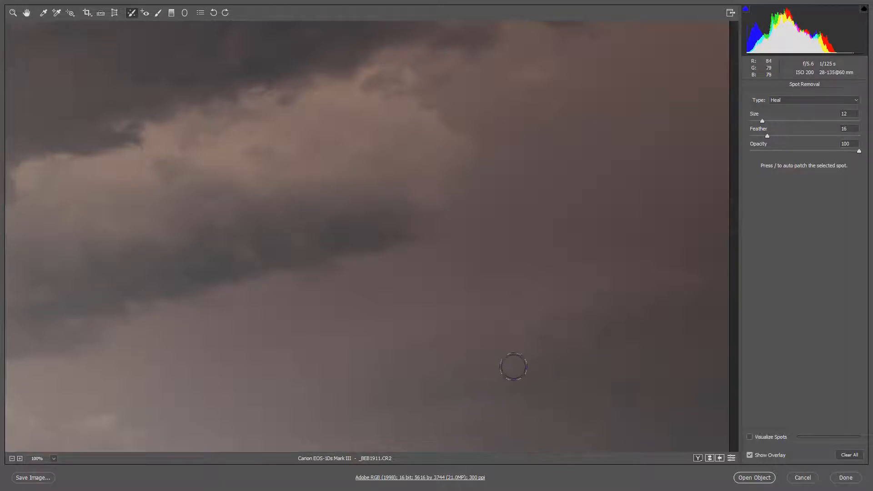
Check the storm photo's upper-right sky for remaining dust spots with the spot visualization, ending with the whole photo in view
left_click(750, 436)
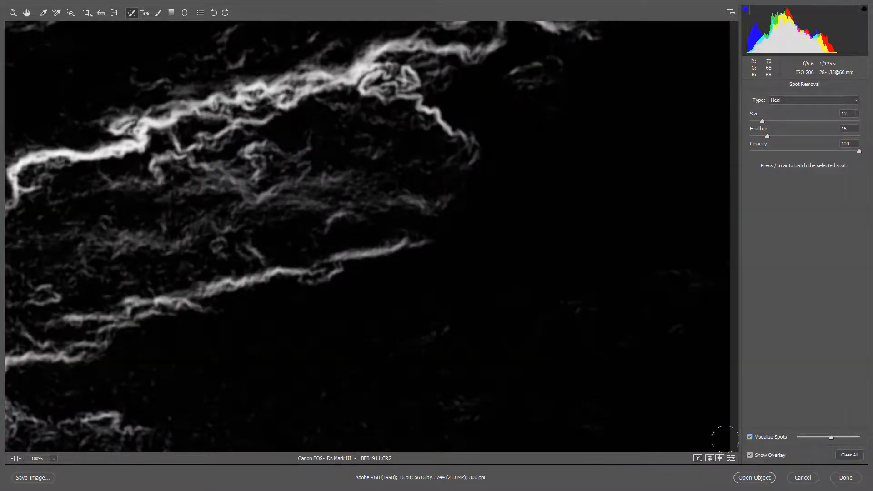
left_click(749, 436)
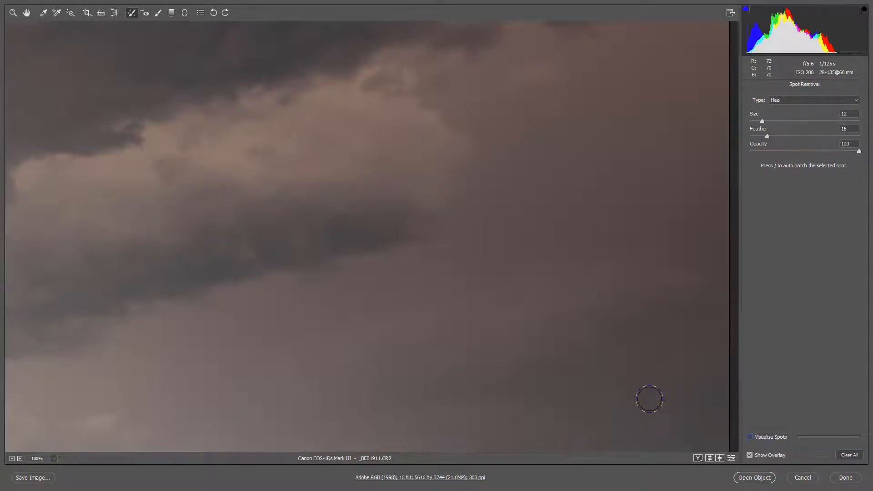
key("ctrl+0")
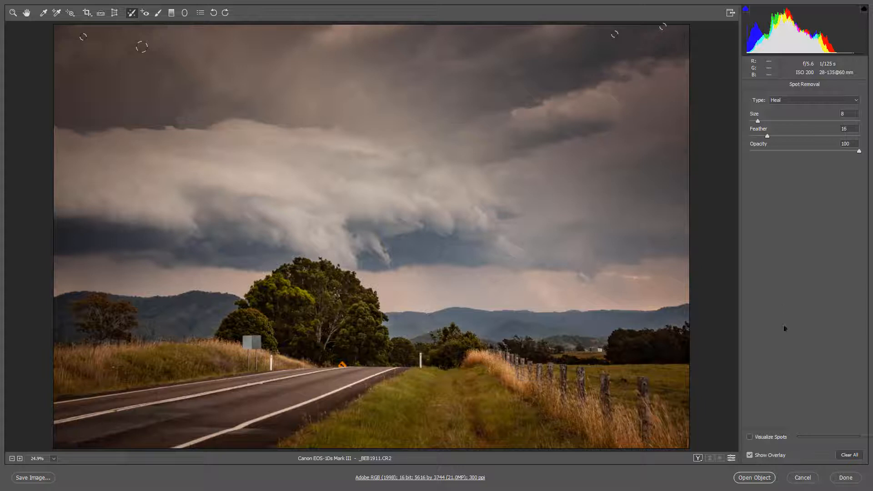
Hide the spot removal overlay on the storm photo
left_click(789, 457)
left_click(791, 455)
left_click(791, 452)
Heal away the bright white end of the distant shed beside the dark trees at size 14
left_click(599, 352, "ctrl")
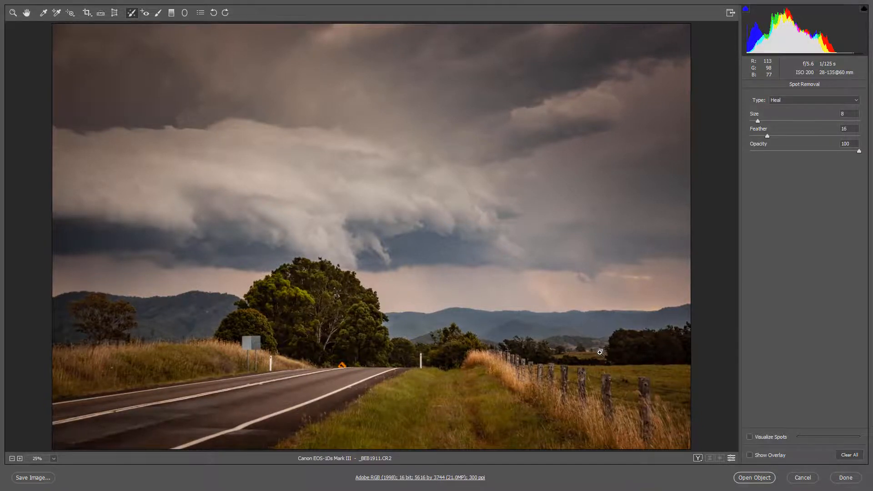
left_click(599, 352, "ctrl")
left_click(607, 319, "ctrl")
left_click(622, 315, "ctrl")
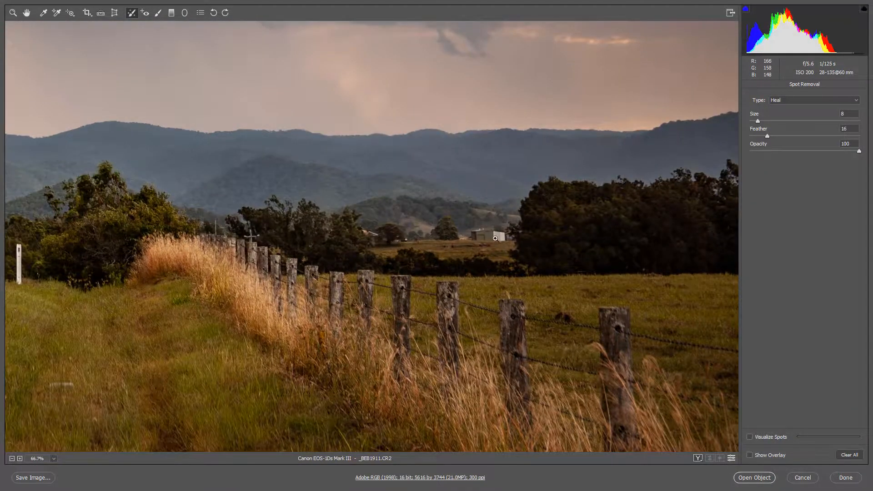
left_click(496, 239, "ctrl")
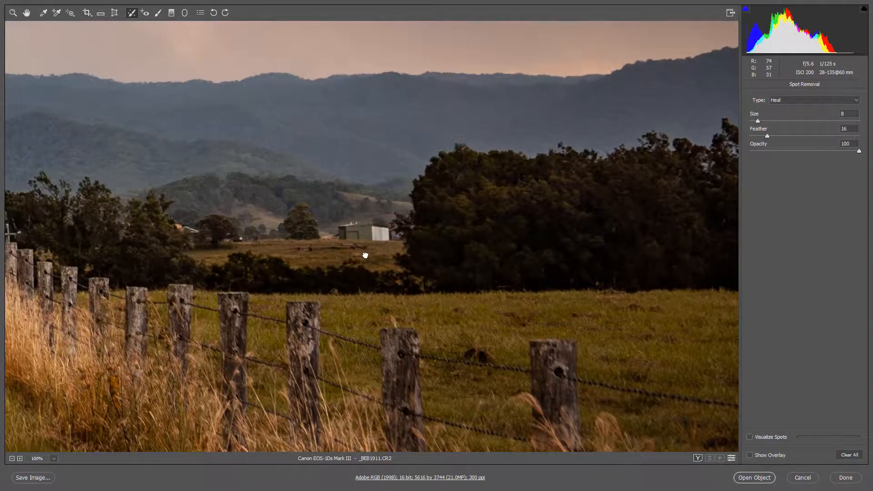
left_click_drag(365, 255, 505, 304)
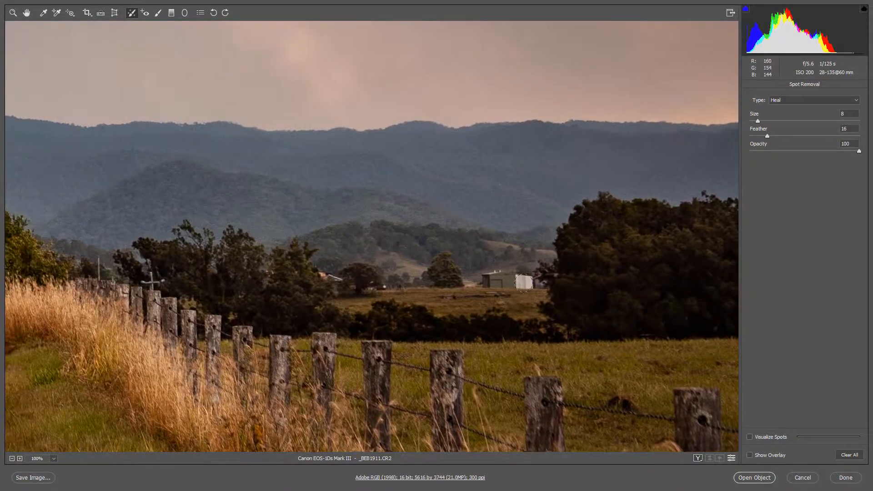
key("bracketright")
key("bracketright")
key("bracketright")
key("bracketright")
key("bracketright")
key("bracketright")
left_click(524, 281)
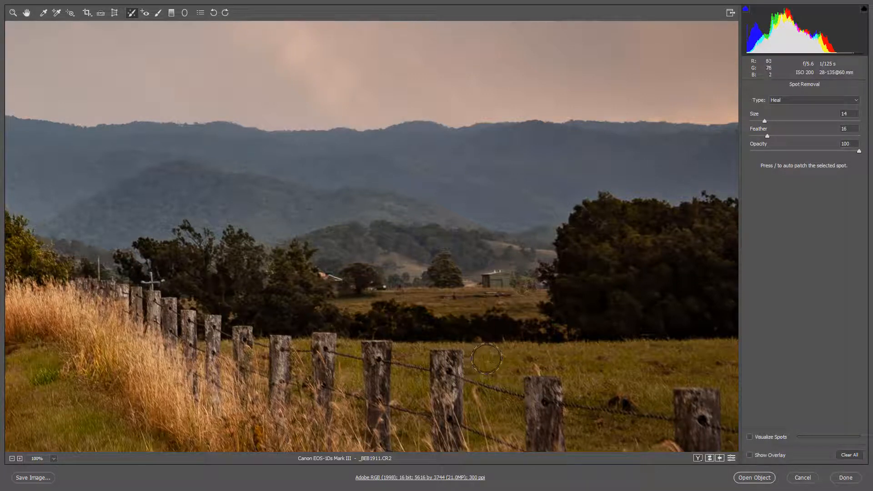
Reposition the shed patch slightly and move its heal source onto the small distant trees left of the shed, with the overlay shown only meanwhile
key("v")
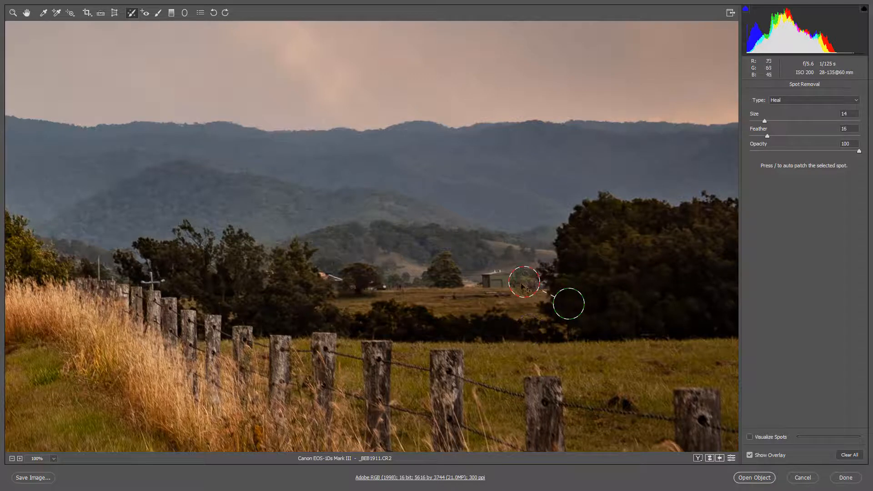
left_click_drag(522, 283, 526, 286)
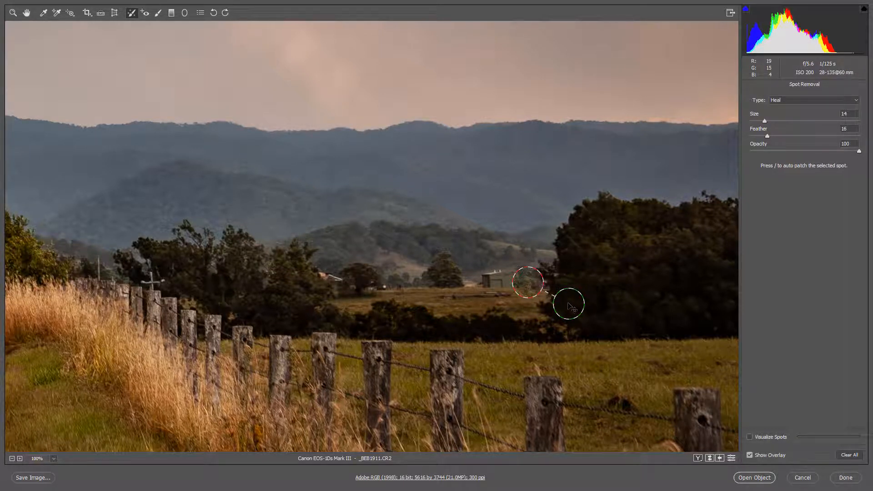
mouse_move(568, 304)
left_mouse_down()
mouse_move(541, 323)
mouse_move(422, 314)
mouse_move(405, 282)
mouse_move(407, 291)
left_mouse_up()
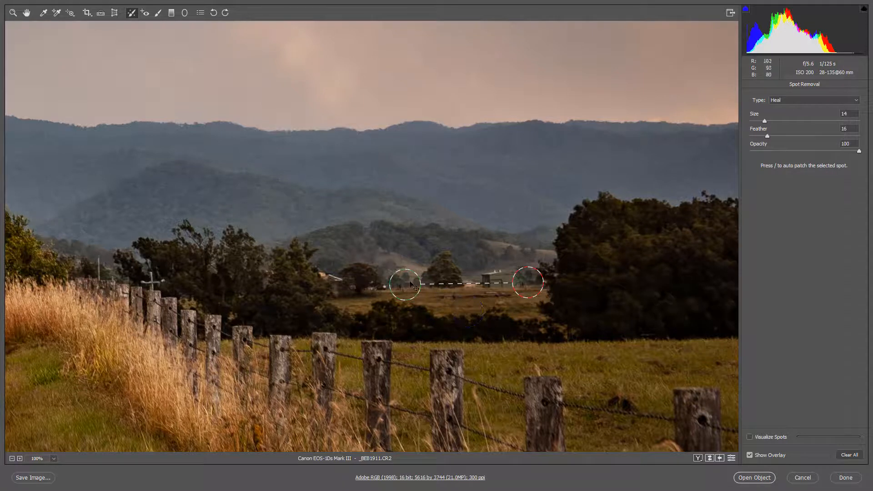
mouse_move(417, 282)
left_mouse_down()
mouse_move(502, 240)
mouse_move(496, 244)
left_mouse_up()
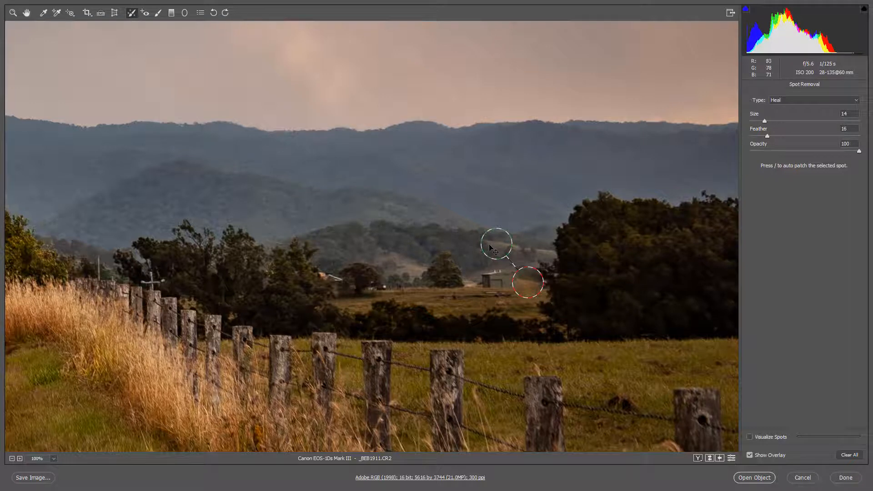
left_click_drag(490, 248, 493, 245)
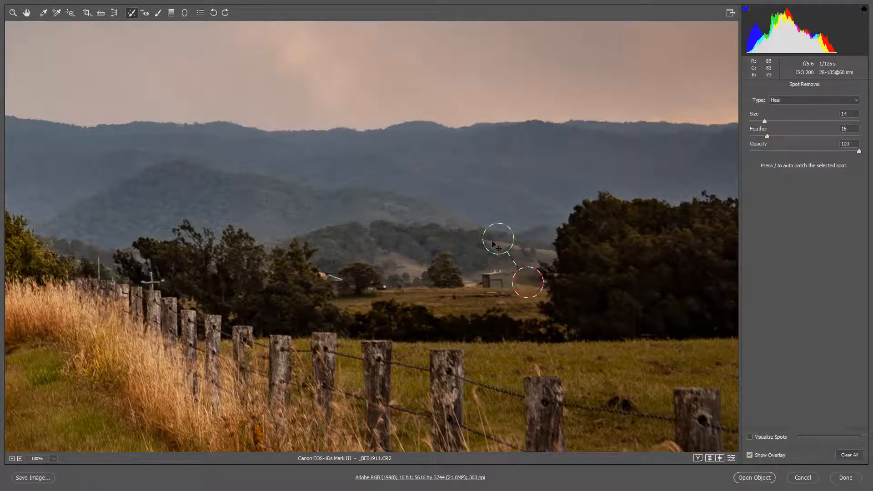
mouse_move(493, 244)
left_mouse_down()
mouse_move(420, 259)
mouse_move(397, 297)
mouse_move(404, 290)
left_mouse_up()
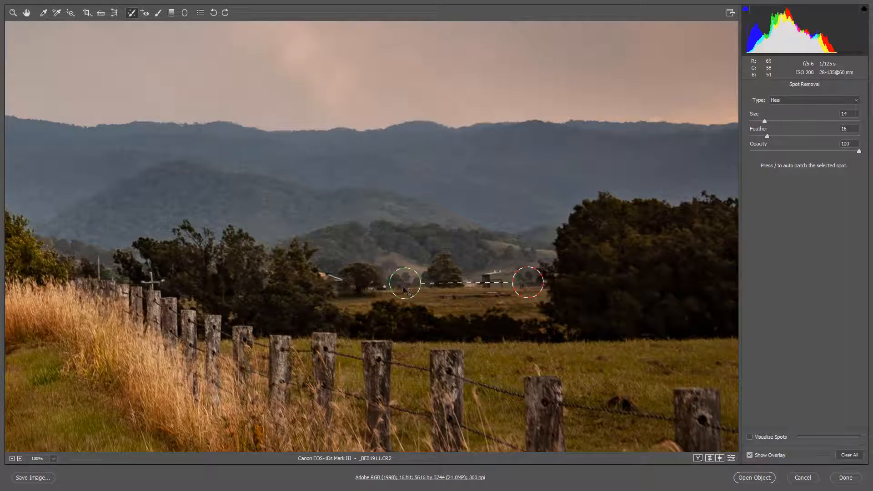
key("v")
Heal away the white roadside post on the grass verge right of the road at 200% zoom
key("ctrl+0")
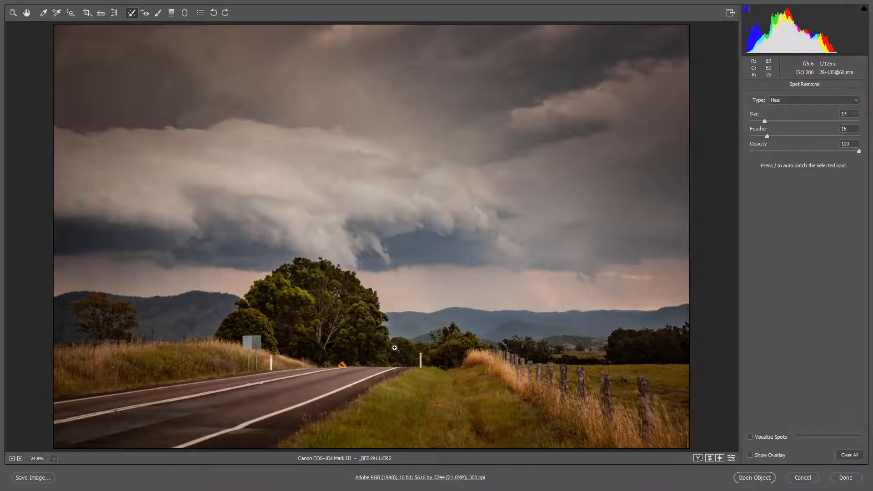
left_click(423, 362)
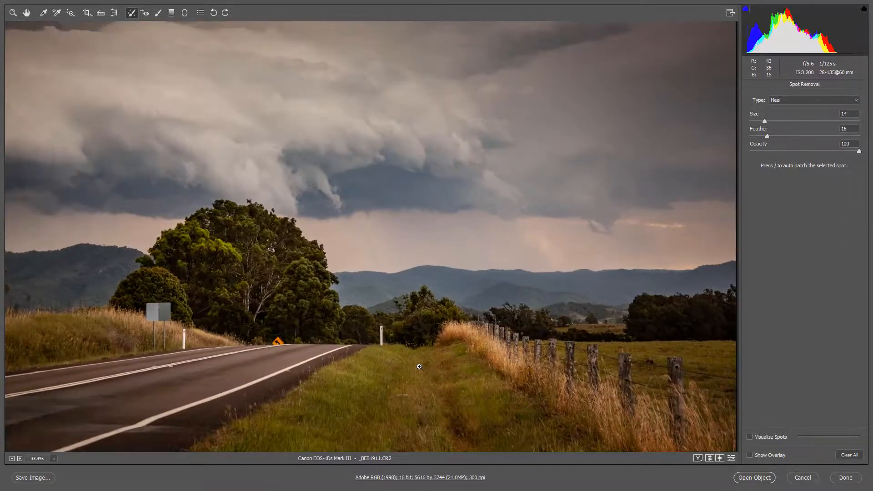
left_click(378, 342)
scroll(371, 269, "up", 3)
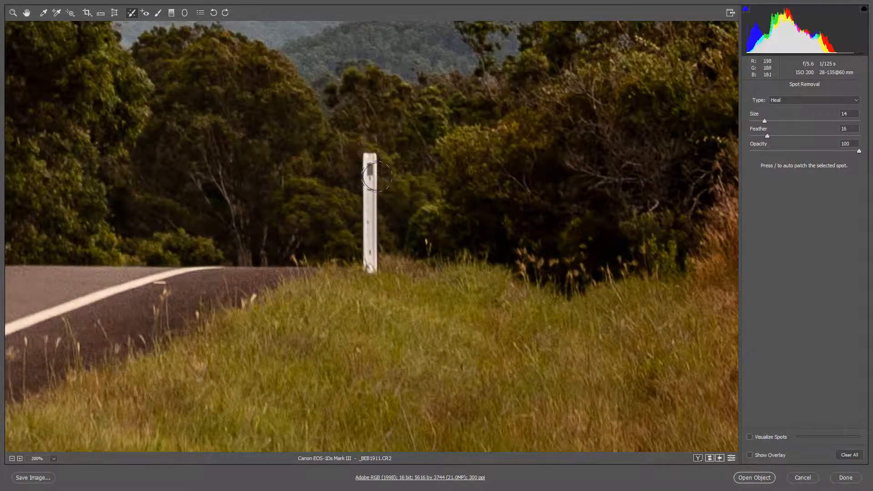
mouse_move(368, 163)
left_mouse_down()
mouse_move(360, 212)
mouse_move(366, 262)
mouse_move(371, 154)
left_mouse_up()
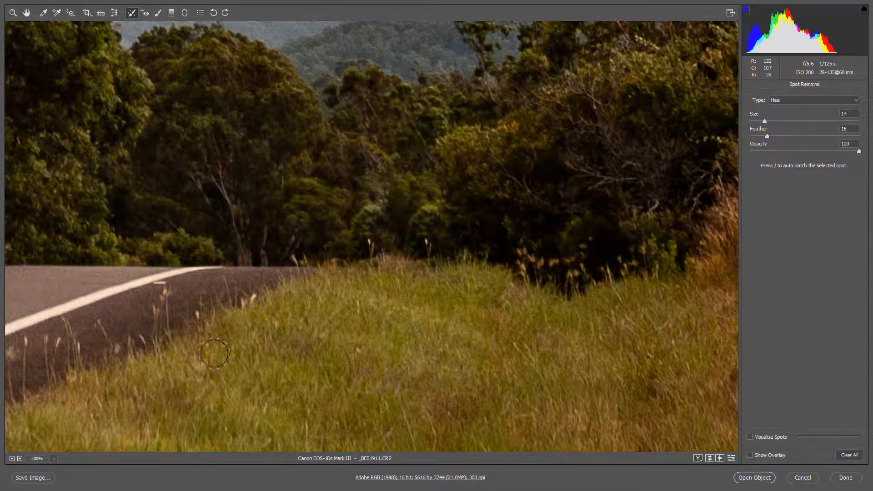
Heal away the white post with the red reflector left of the road
left_click_drag(183, 348, 730, 349)
left_click_drag(214, 338, 636, 334)
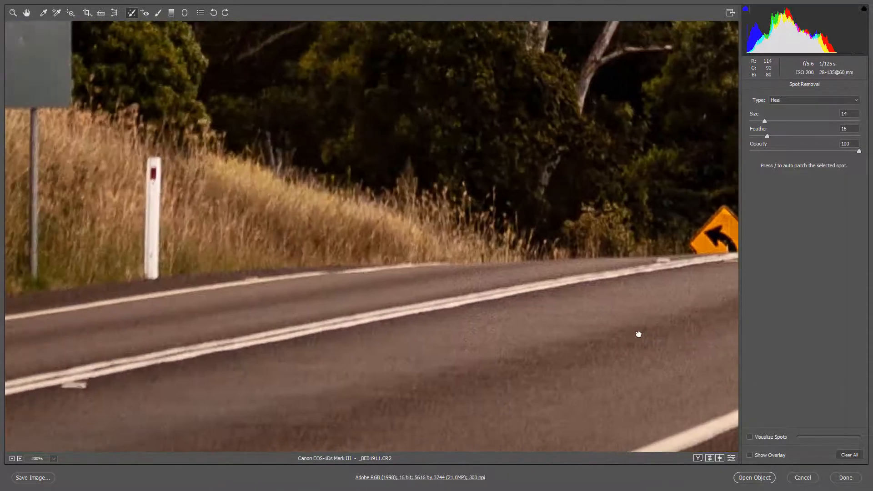
left_click_drag(228, 291, 301, 290)
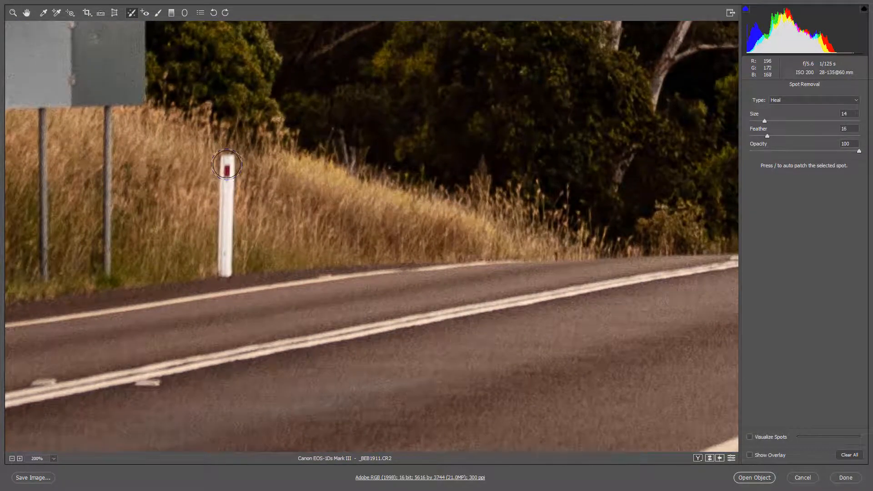
left_click_drag(227, 166, 224, 266)
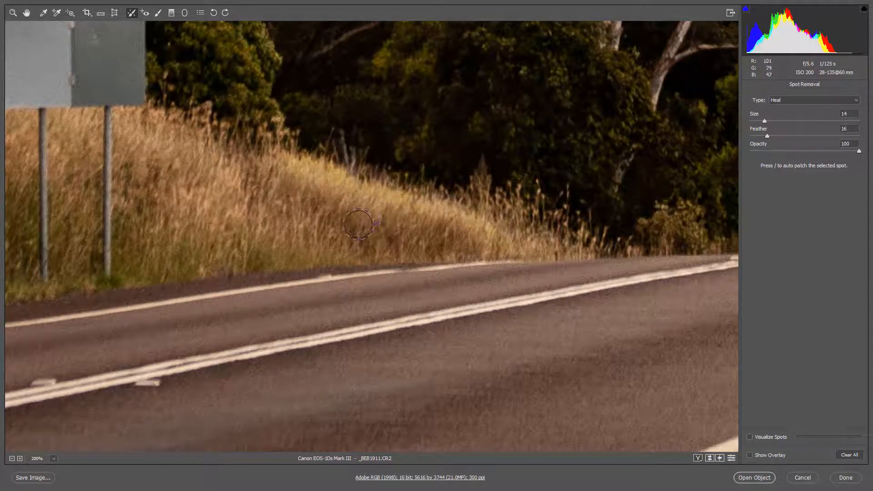
Clone over the orange arrow sign at the crest of the road, using the Clone type at size 12
key("space")
left_click_drag(389, 293, 33, 312)
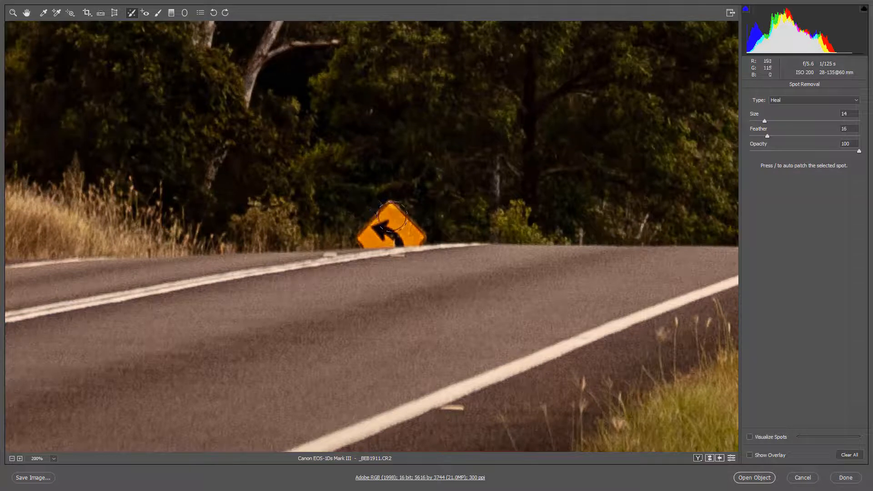
key("bracketleft")
key("bracketleft")
left_click(857, 101)
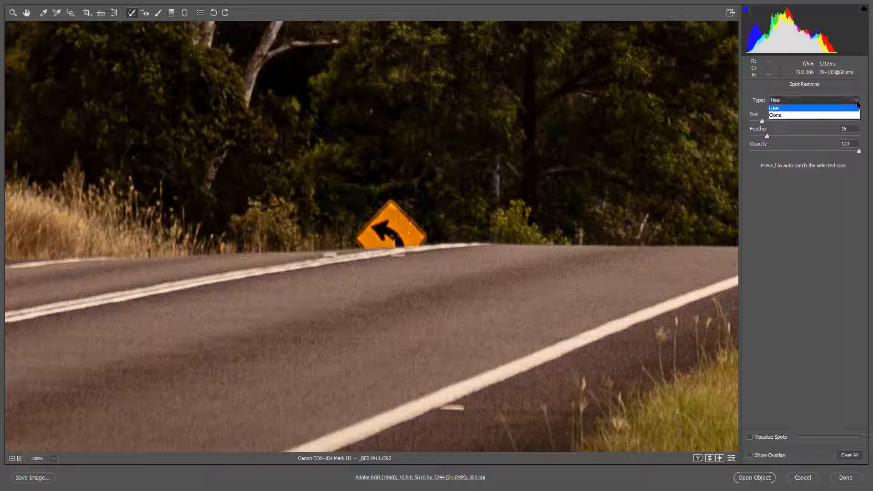
left_click(807, 115)
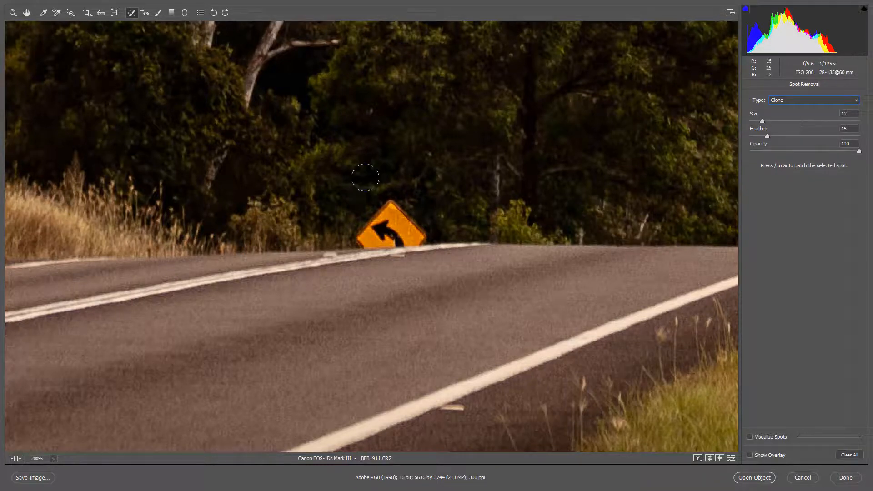
mouse_move(370, 205)
left_mouse_down()
mouse_move(413, 205)
mouse_move(345, 219)
mouse_move(435, 224)
mouse_move(331, 234)
left_mouse_up()
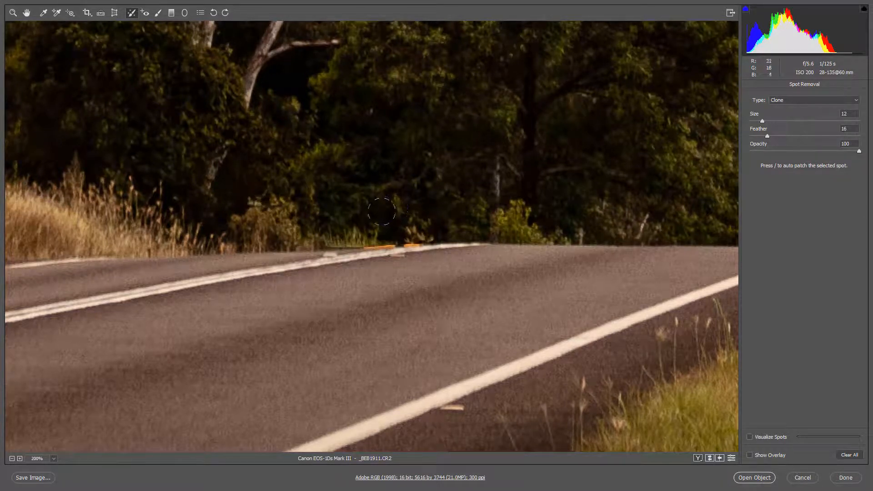
Shift the sign's clone patch slightly down over the orange remnants along the road edge, and hide the overlay
key("v")
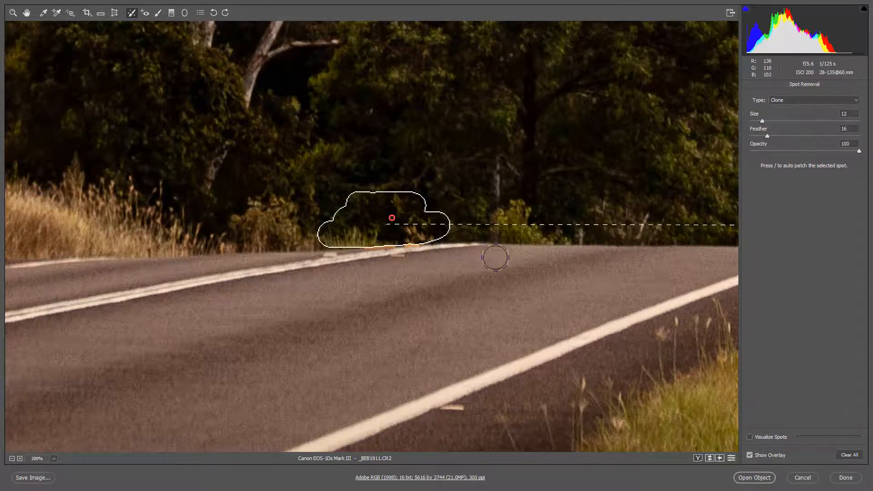
mouse_move(528, 291)
left_mouse_down()
mouse_move(29, 274)
mouse_move(209, 249)
mouse_move(594, 250)
left_mouse_up()
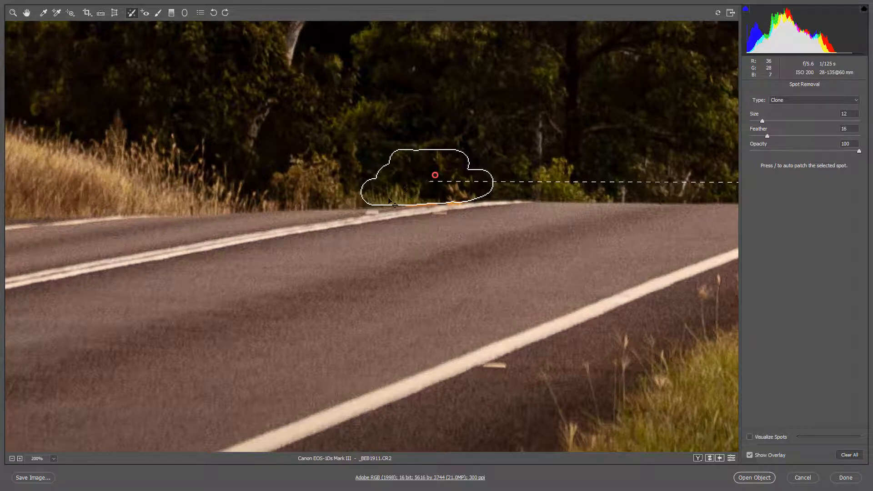
left_click_drag(393, 191, 396, 197)
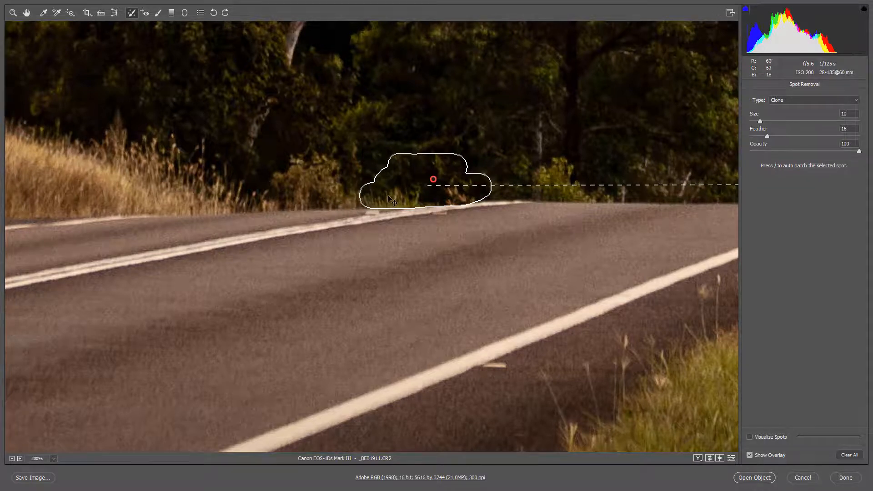
key("v")
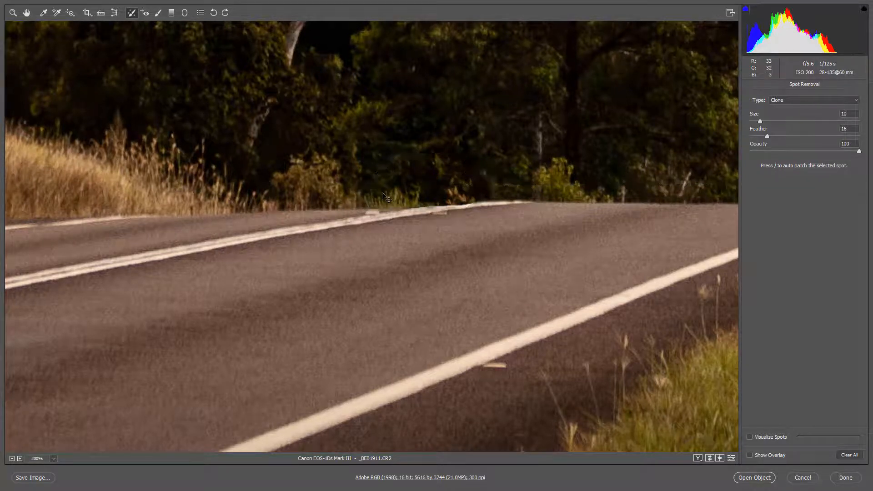
Clone away the grey sign panels above the two poles left of the road at size 10
key("ctrl+0")
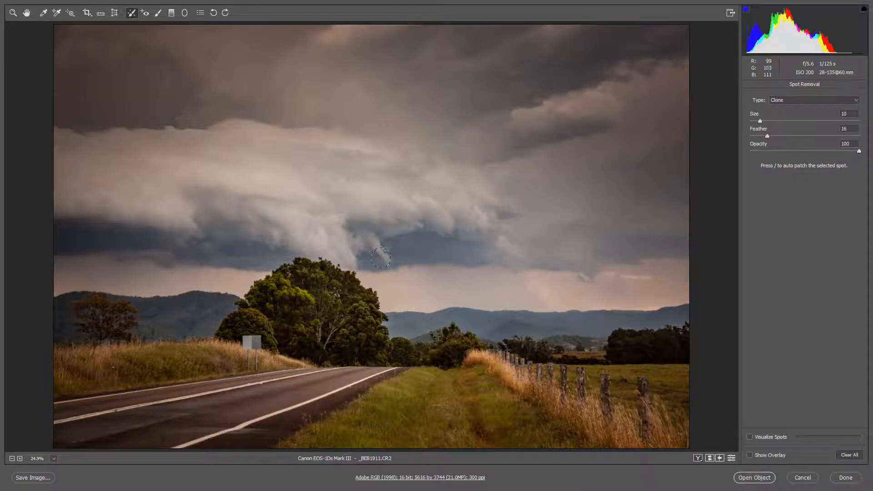
left_click(247, 346, "ctrl")
left_click(249, 350, "ctrl")
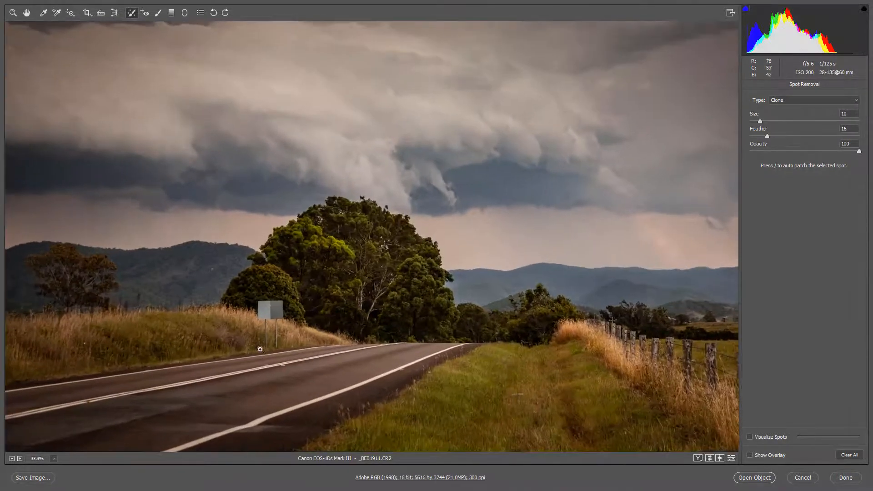
left_click(259, 350, "ctrl")
left_click(398, 267, "ctrl")
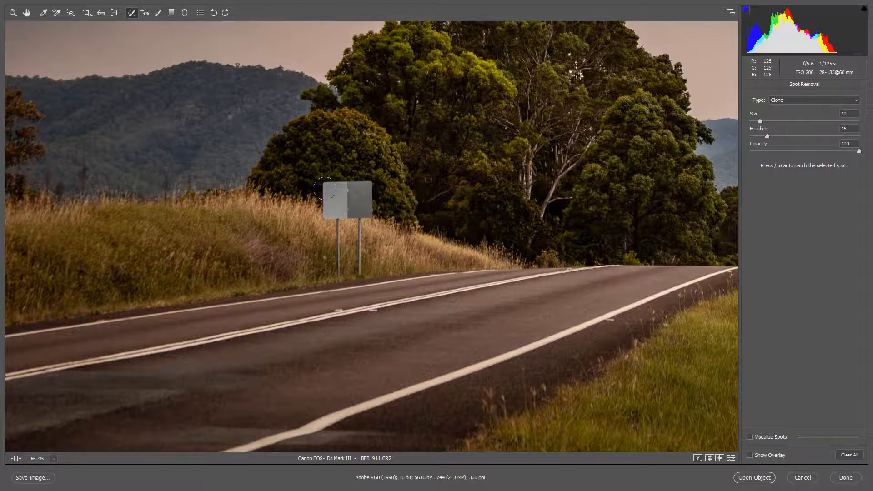
mouse_move(328, 188)
left_mouse_down()
mouse_move(365, 190)
mouse_move(364, 208)
mouse_move(325, 218)
mouse_move(323, 196)
mouse_move(347, 193)
mouse_move(344, 201)
left_mouse_up()
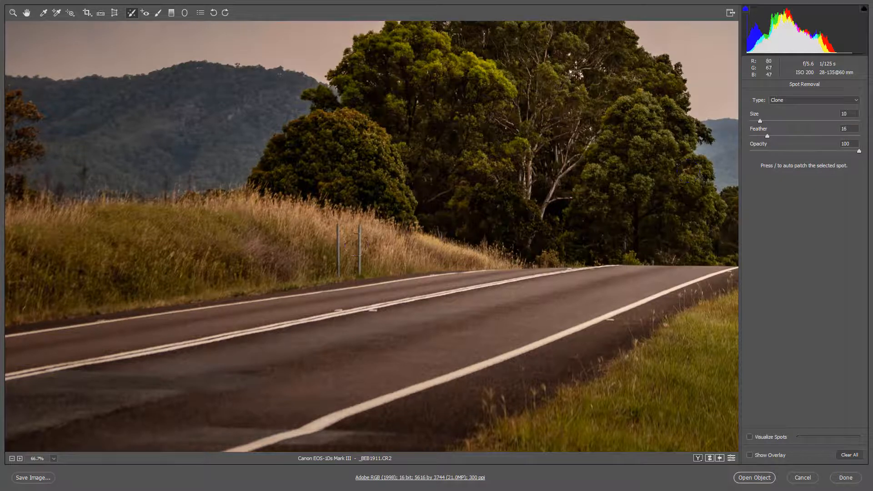
Clone away the two remaining sign poles in the grass at size 4, and view the whole photo
key("bracketleft")
key("bracketleft")
key("bracketleft")
key("bracketleft")
left_click_drag(339, 223, 340, 275)
left_click_drag(360, 226, 359, 276)
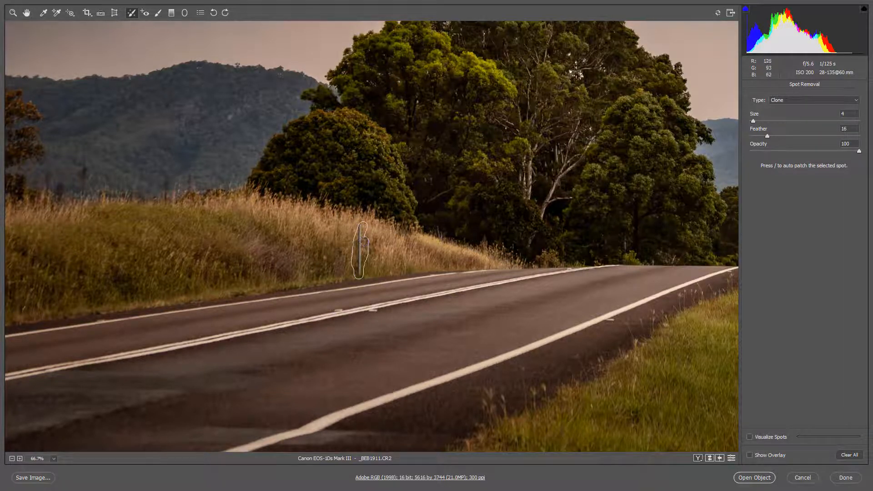
key("ctrl+0")
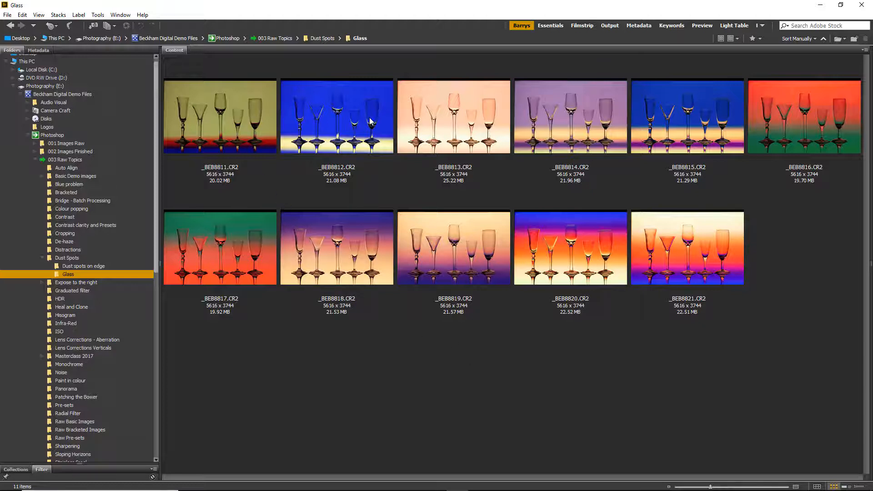
Select all eleven wine glass raw files, from _BEB8811.CR2 to _BEB8821.CR2, and open them together in Camera Raw
left_click(221, 117)
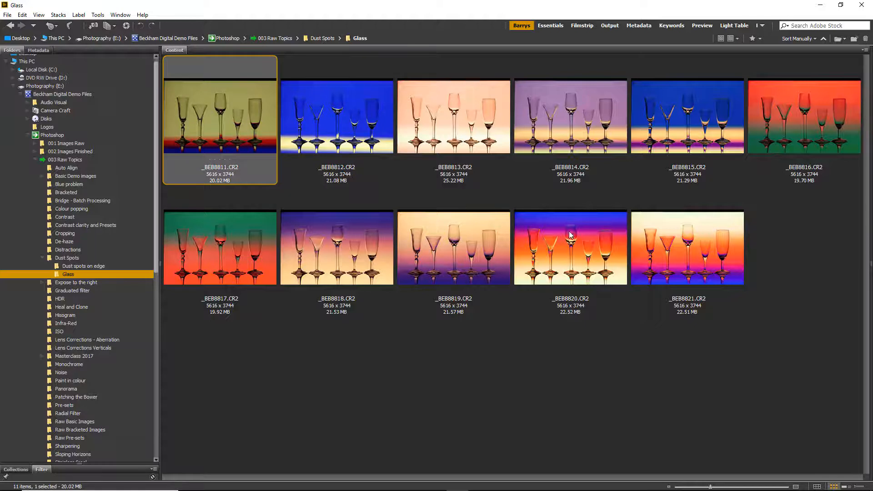
left_click(685, 254, "shift")
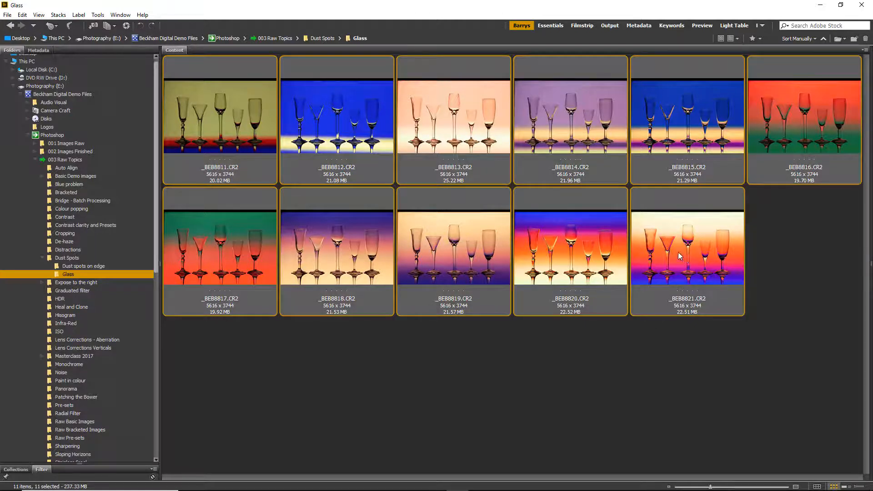
double_click(678, 251)
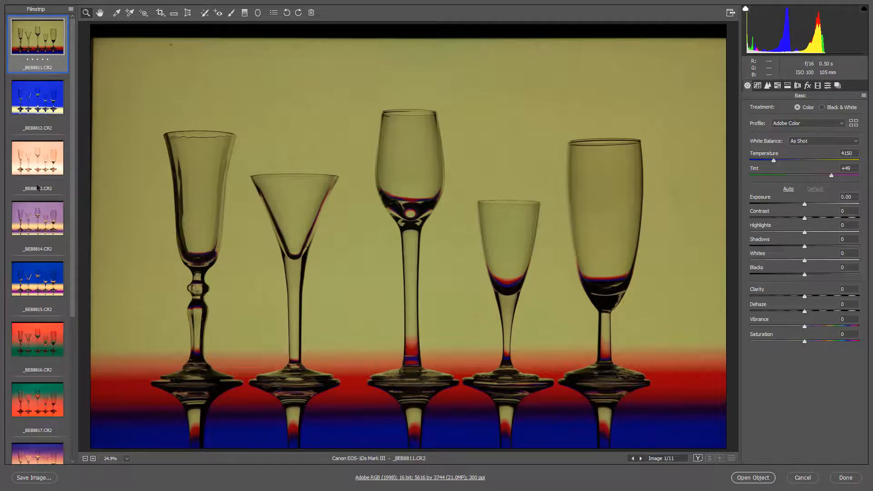
Display the purple image _BEB8814.CR2 and select every image in the filmstrip so that edits apply to all of them
left_click(41, 164)
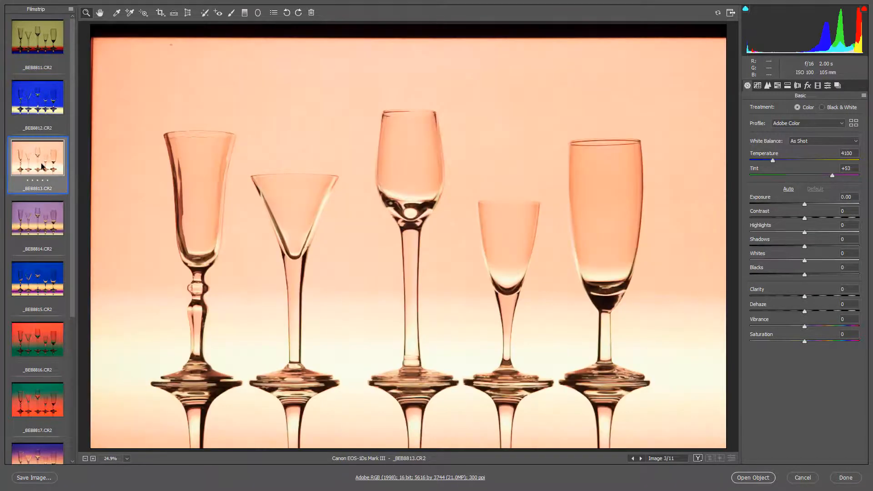
left_click(41, 218)
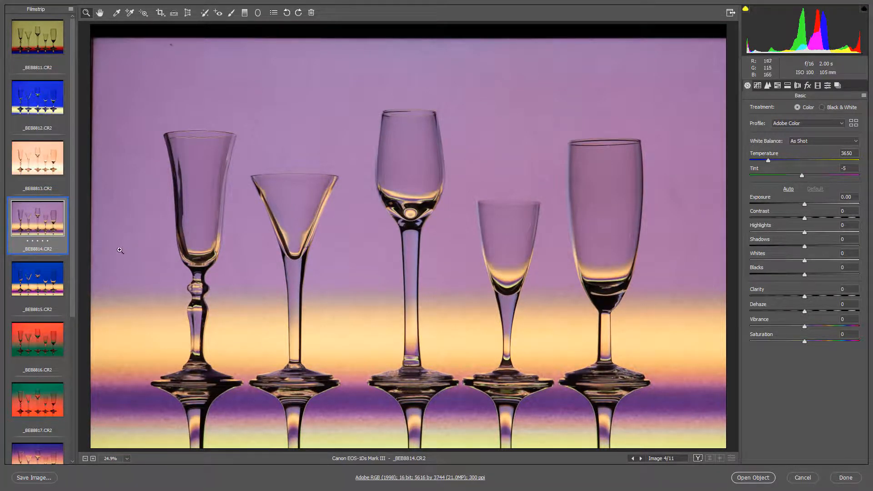
key("ctrl+a")
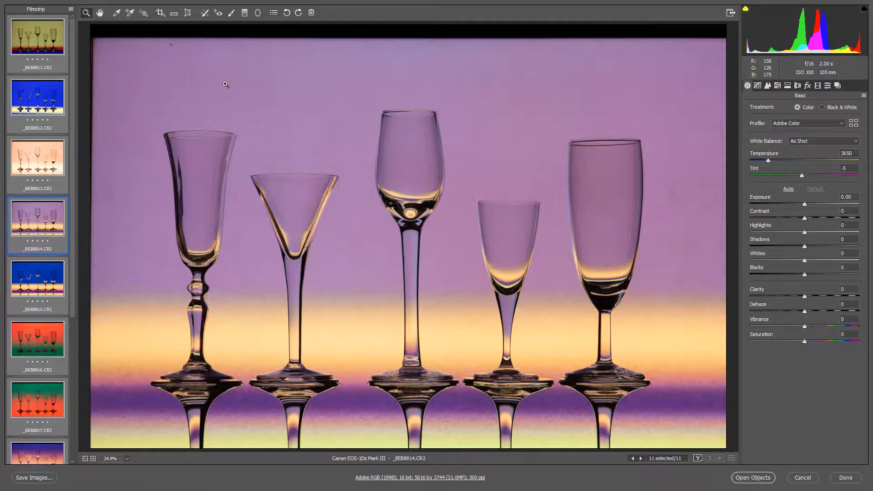
Heal the faint mark in the backdrop beside the rightmost glass using Spot Removal at size 14
left_click(205, 14)
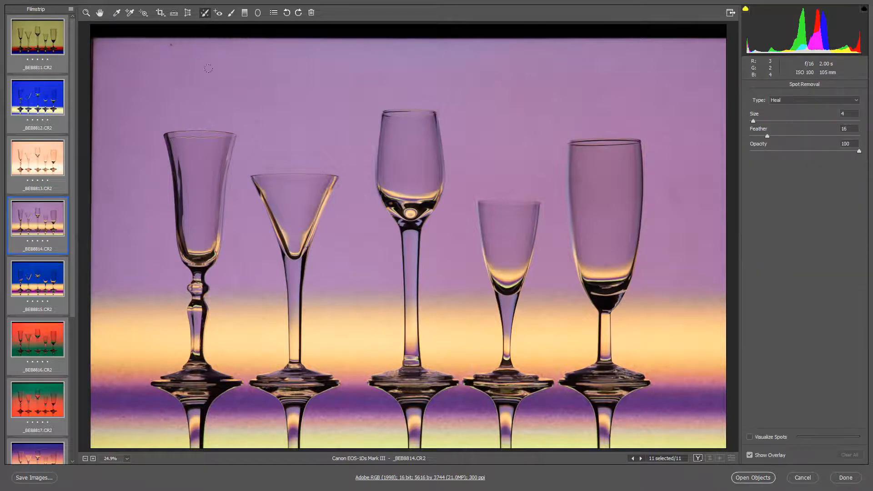
left_click(674, 196, "ctrl")
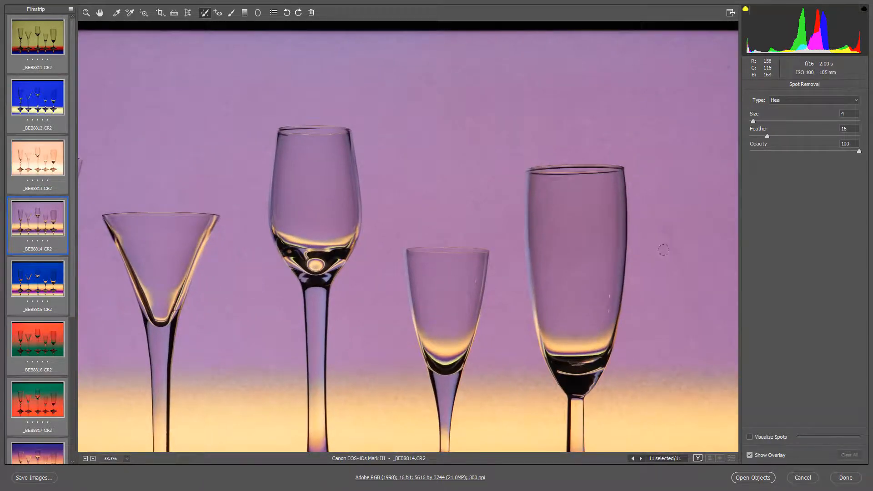
key("bracketright")
key("bracketright")
key("bracketright")
left_click_drag(667, 238, 681, 269)
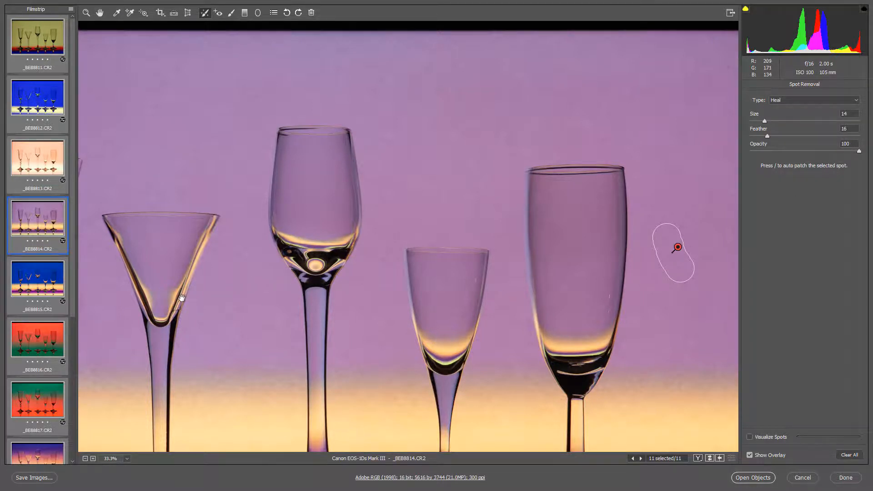
Heal the dust spot in the backdrop's upper-left corner, above the leftmost glass, at size 7
left_click_drag(180, 297, 524, 323)
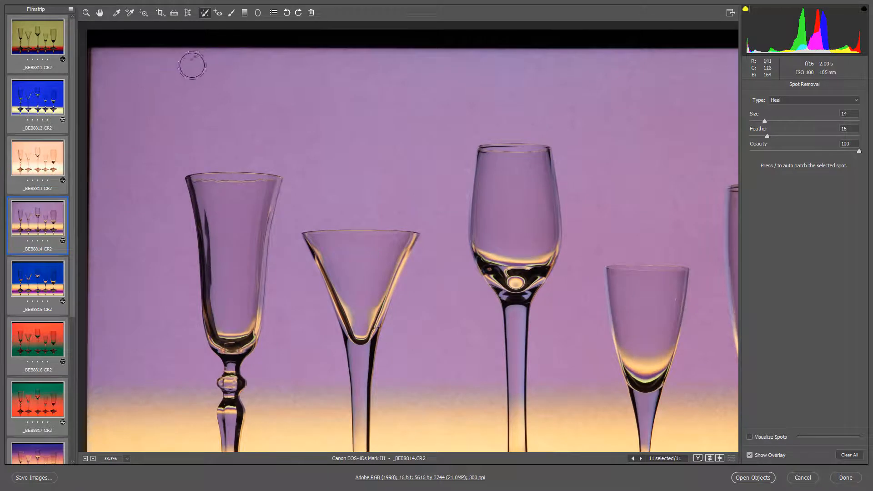
key("bracketleft")
key("bracketleft")
key("bracketleft")
key("bracketleft")
key("bracketleft")
key("bracketleft")
key("bracketleft")
left_click(194, 57)
Heal the small dark mark and the bright speck on the stem of the leftmost glass
left_click_drag(287, 430, 210, 199)
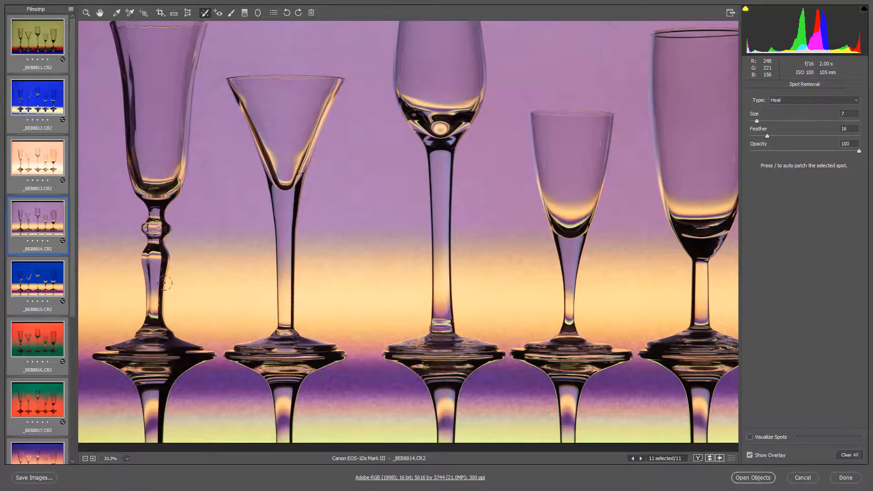
left_click_drag(115, 224, 210, 332)
left_click_drag(182, 334, 277, 365)
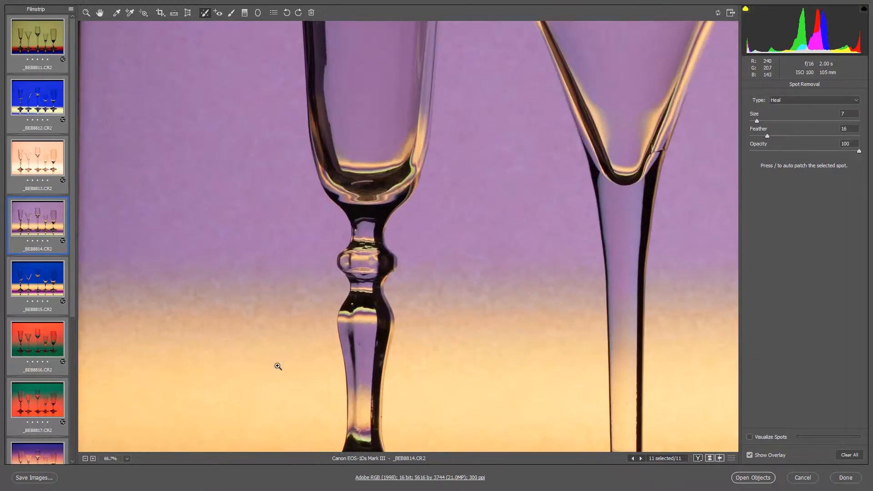
left_click(368, 355, "ctrl")
left_click(379, 352, "ctrl")
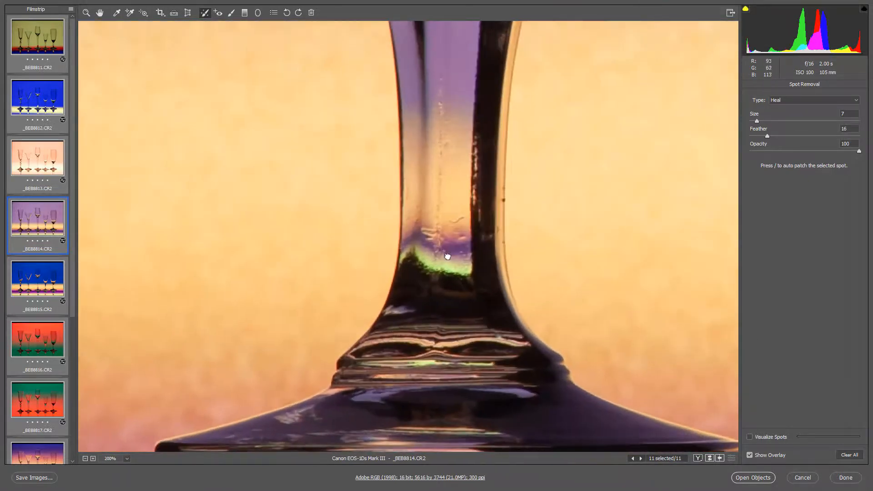
left_click_drag(447, 257, 319, 415)
left_click_drag(329, 231, 304, 328)
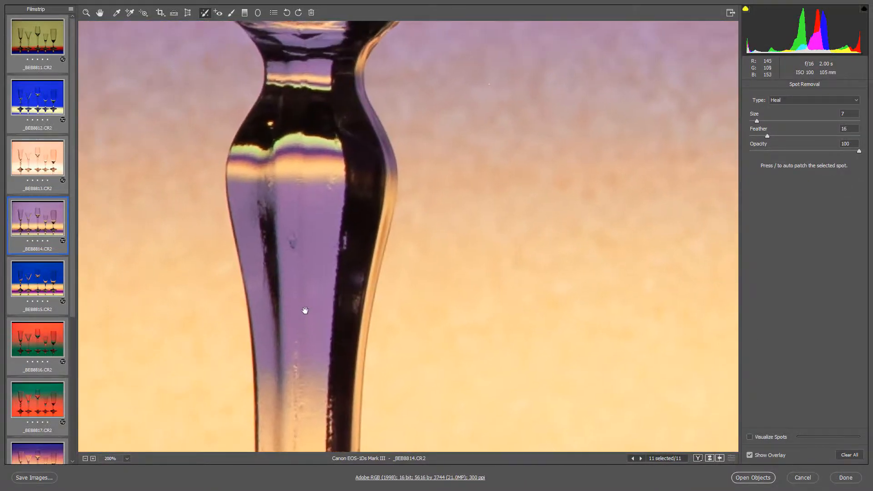
left_click_drag(292, 237, 292, 250)
left_click(270, 124)
Heal the scratch near the right edge of the V-shaped glass's bowl and the mark just below its rim
left_click_drag(627, 202, 218, 237)
left_click_drag(625, 228, 446, 204)
left_click_drag(587, 195, 578, 448)
left_click_drag(479, 127, 452, 395)
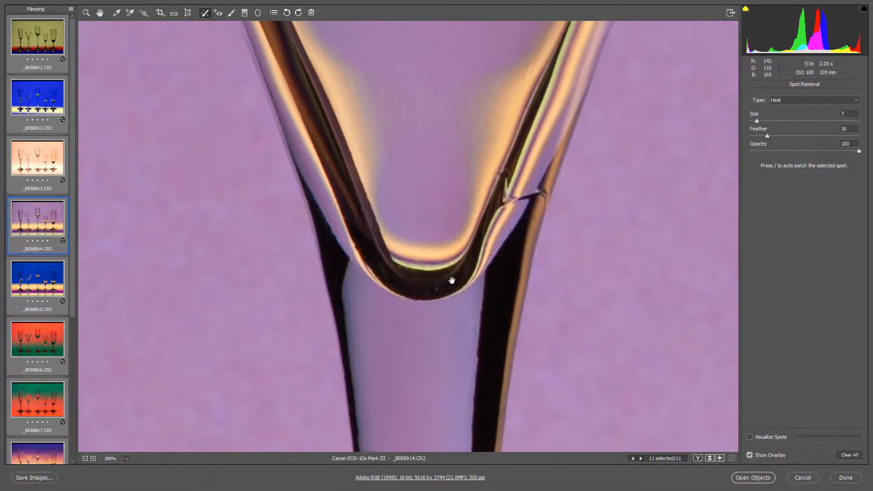
left_click_drag(430, 136, 411, 370)
left_click_drag(416, 142, 468, 450)
left_click_drag(428, 307, 259, 230)
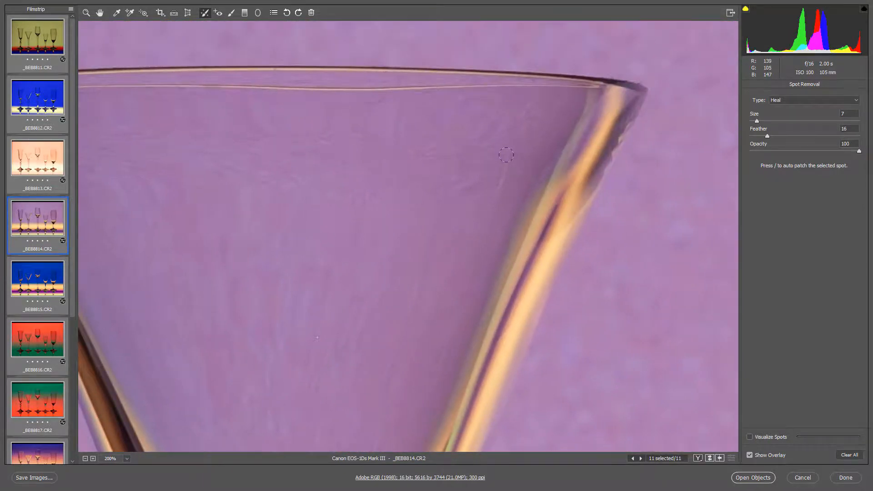
left_click_drag(505, 155, 476, 229)
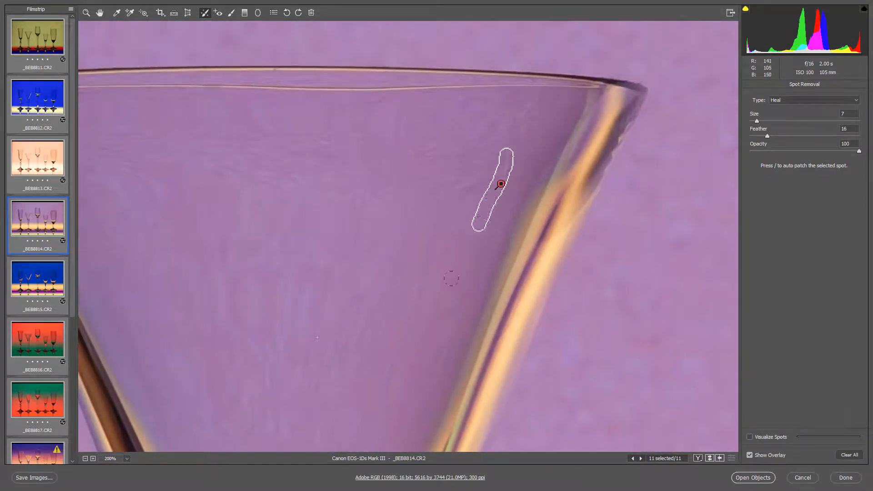
left_click_drag(363, 110, 387, 99)
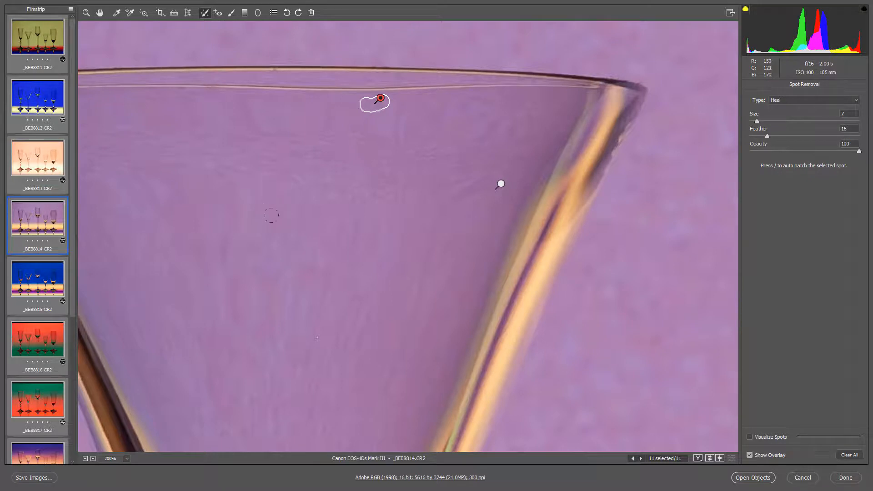
Heal the bright specks and the short scratch at the lower right inside the middle glass's bowl
left_click_drag(361, 357, 568, 78)
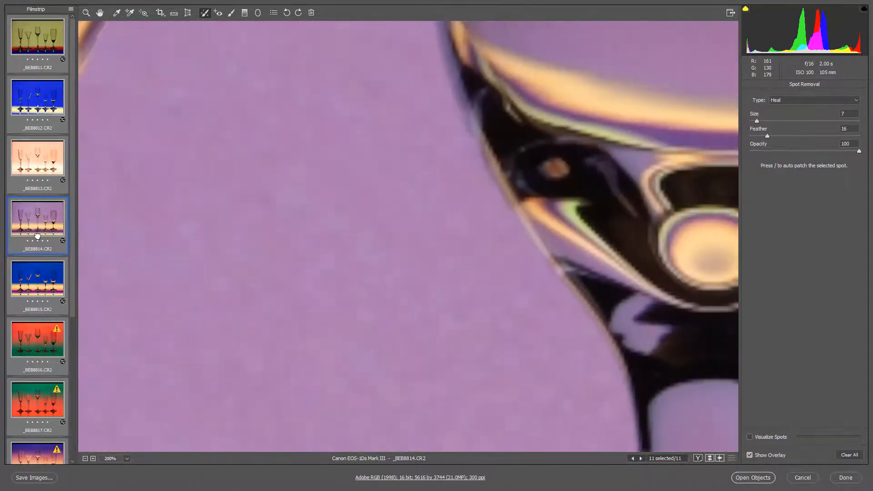
mouse_move(643, 254)
left_mouse_down()
mouse_move(176, 189)
mouse_move(209, 195)
mouse_move(370, 490)
left_mouse_up()
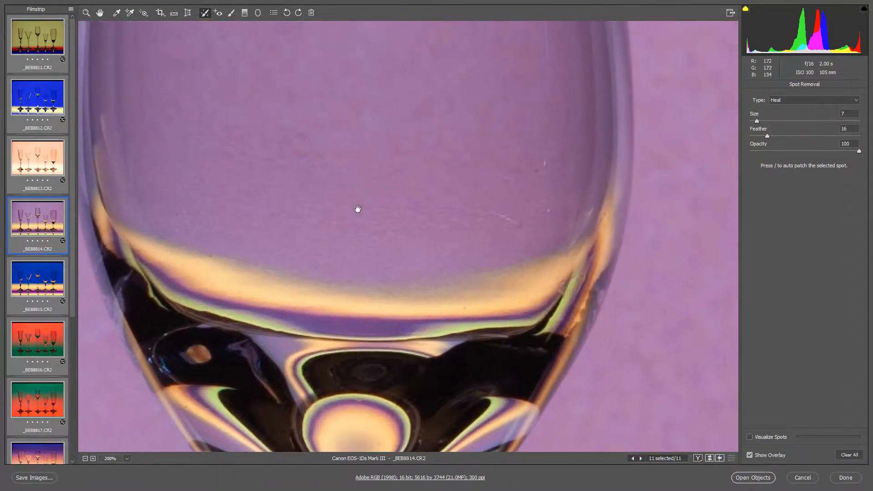
left_click(542, 165)
left_click_drag(491, 210, 528, 226)
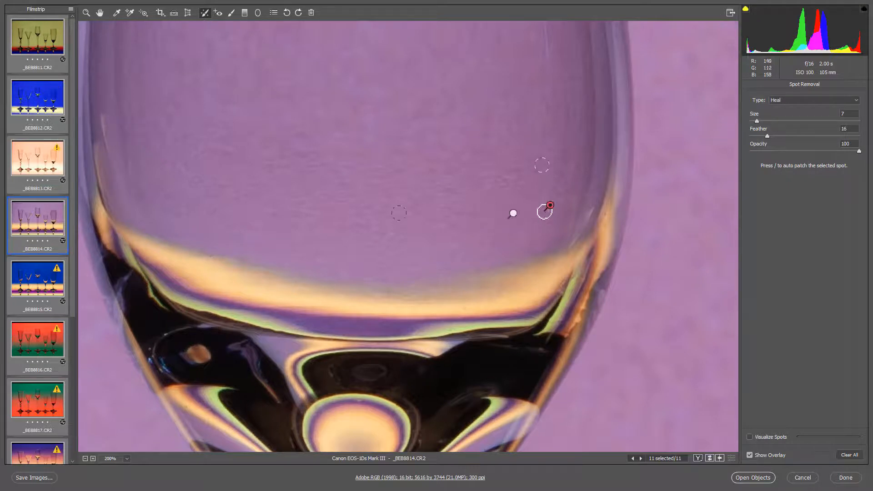
Heal the long, thin scratch along the inner right side of the middle glass with one straight stroke
left_click_drag(501, 128, 403, 360)
left_click(466, 405)
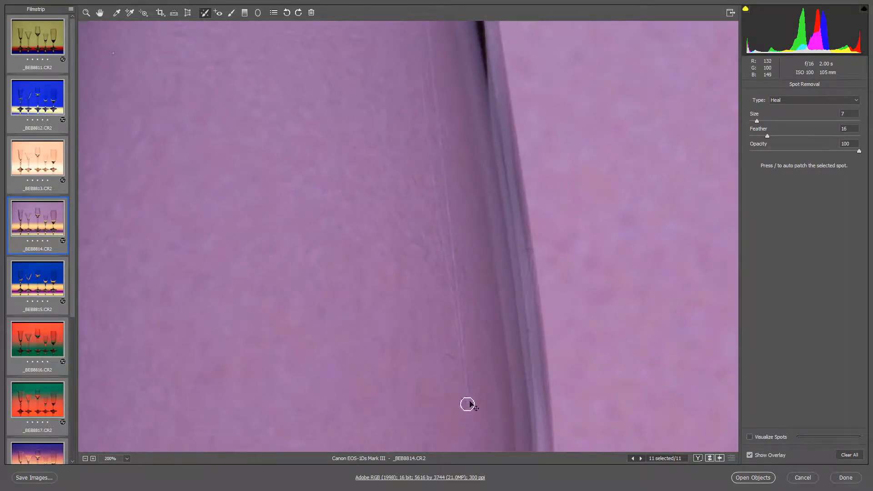
left_click(466, 403, "shift")
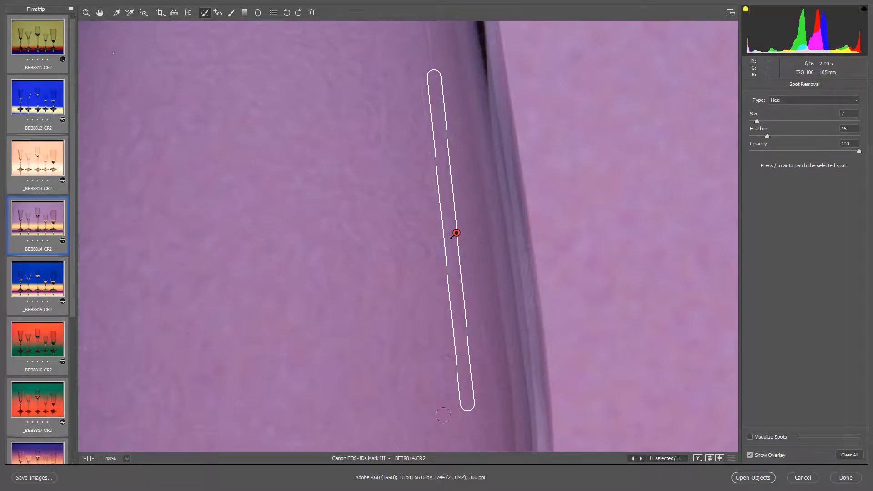
Heal the rest of the scratch across the middle glass's rim with a second straight stroke
left_click_drag(456, 232, 449, 411)
left_click(414, 150)
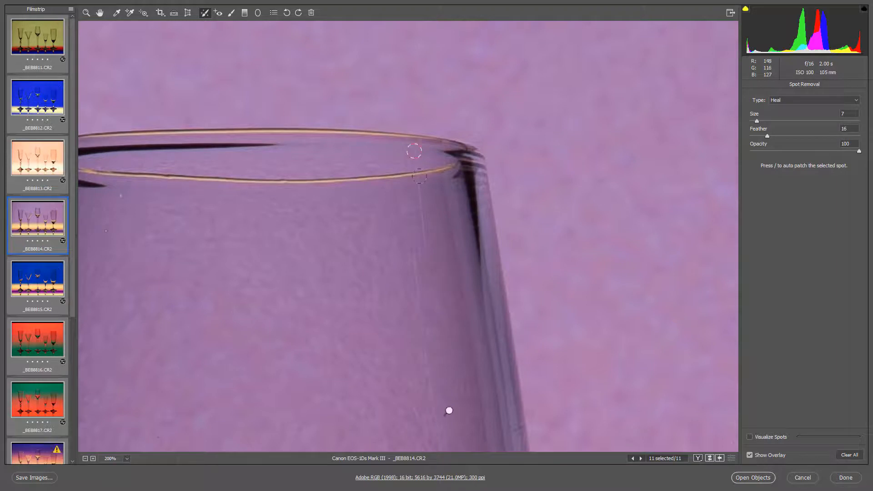
left_click(425, 253, "shift")
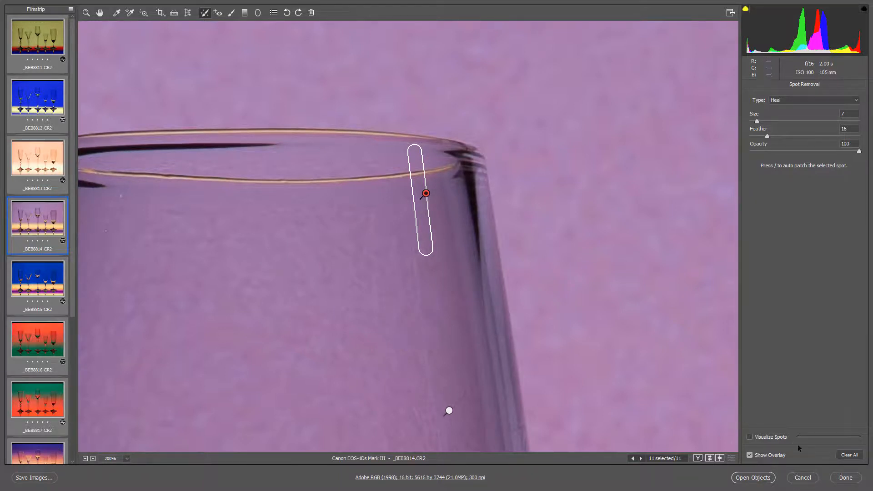
Apply the healing edits to all selected raw files and switch back to Bridge
left_click(845, 478)
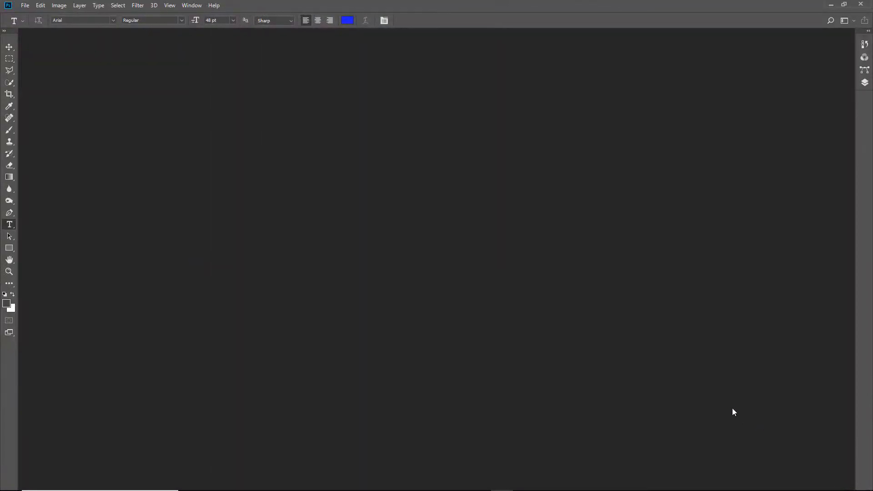
mouse_move(500, 490)
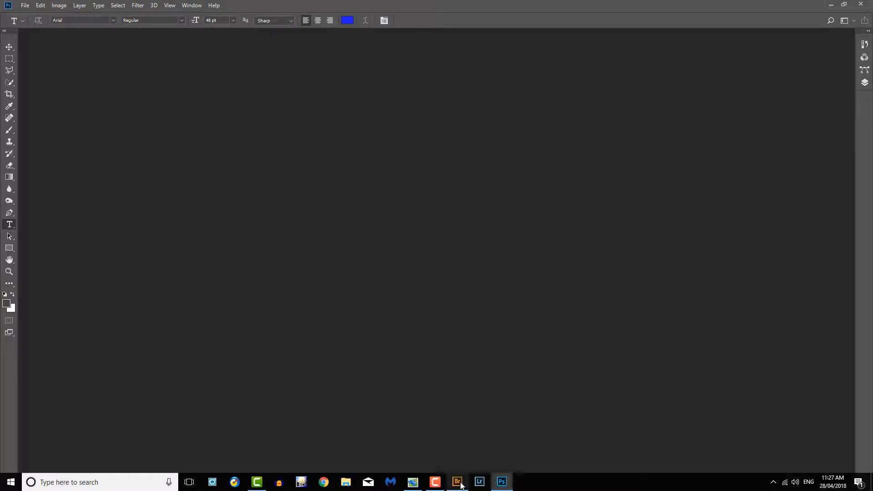
left_click(457, 482)
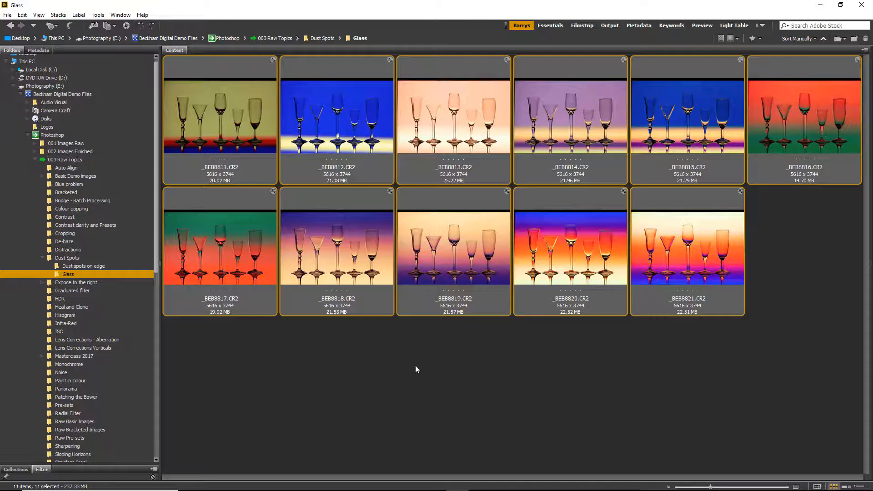
Deselect the files and open only _BEB8820.CR2 in Camera Raw
left_click(625, 362)
left_click(586, 258)
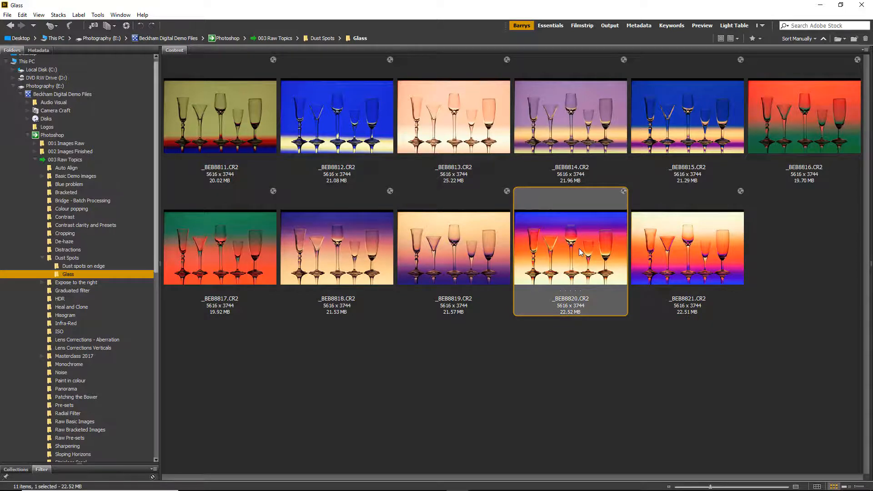
double_click(579, 248)
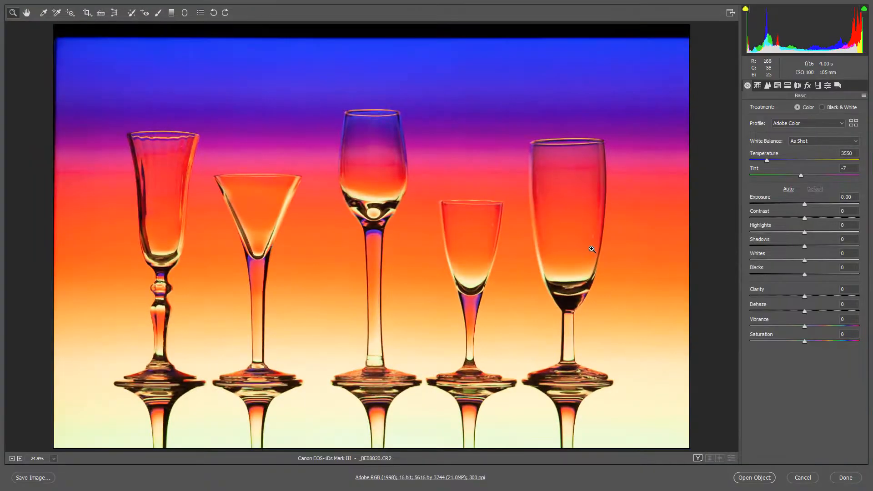
Show the Spot Removal pins and delete the heal patch at the rim of the V-shaped glass
left_click(132, 13)
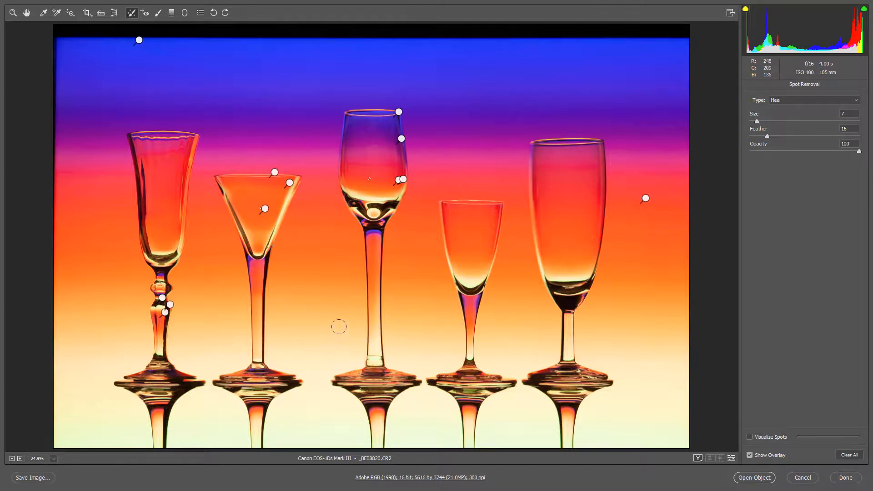
left_click(274, 173)
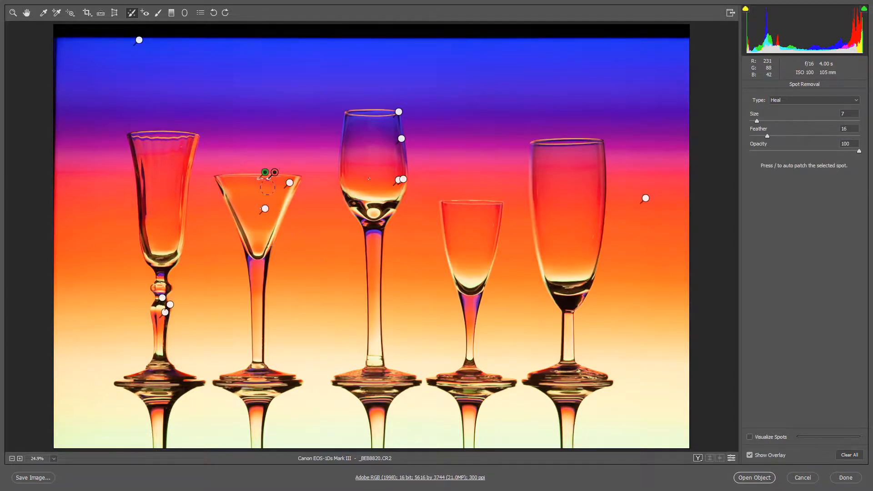
key("Delete")
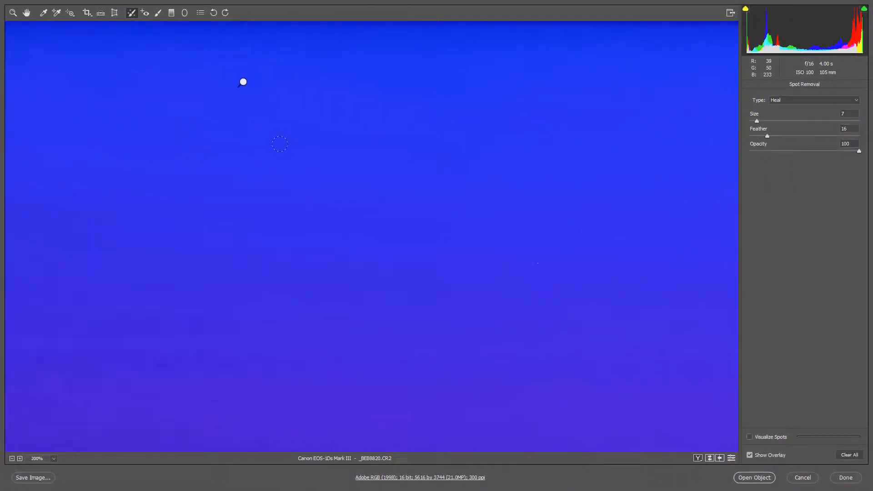
Select the heal patch in the blue upper part of the backdrop to inspect its target and source areas
left_click_drag(244, 143, 350, 120)
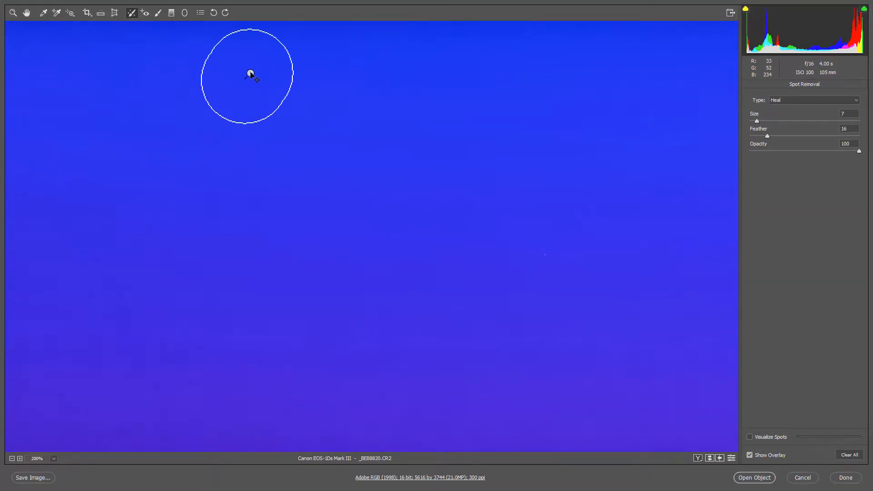
left_click(250, 73)
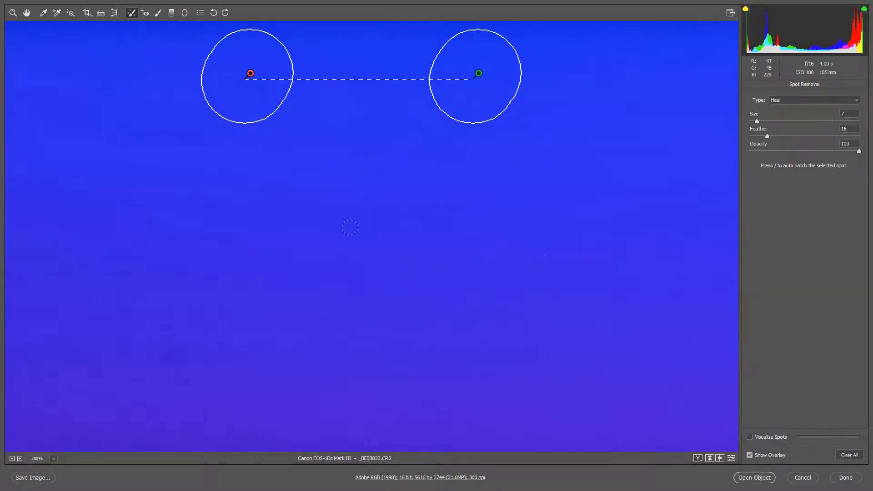
Toggle the patch overlay to compare the backdrop, and delete the selected heal patch in the blue upper area
key("v")
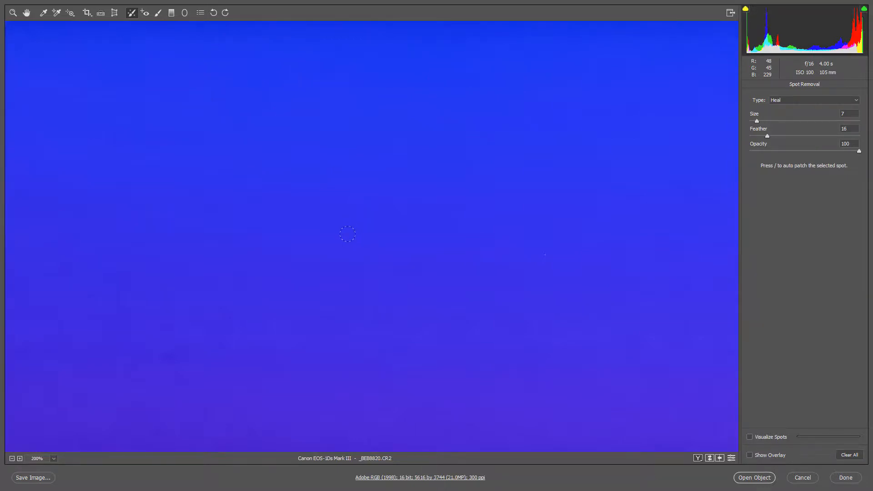
key("v")
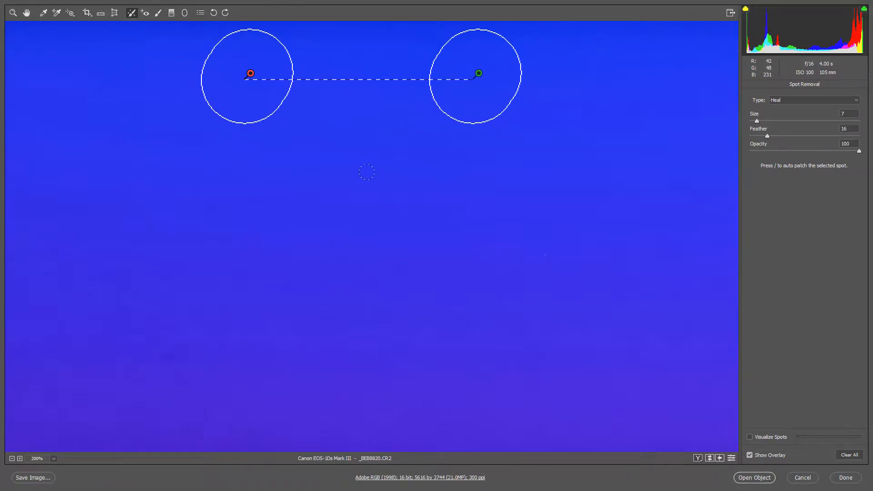
key("Delete")
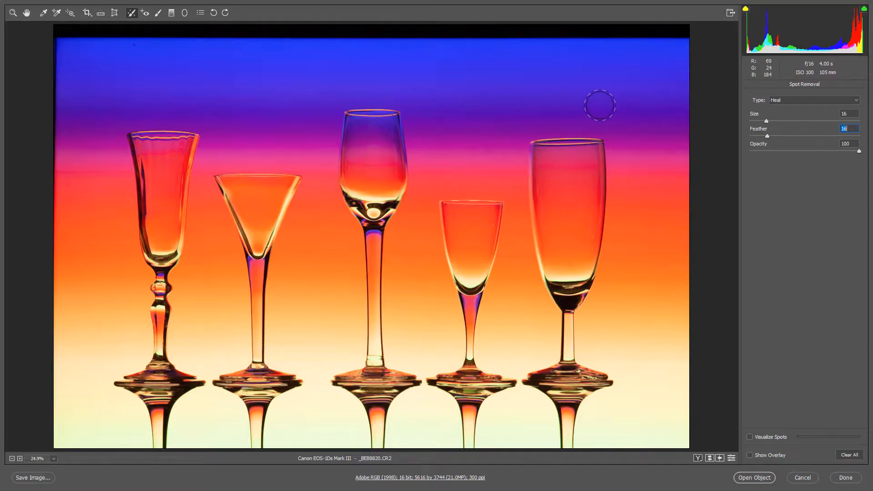
Adjust the heal brush size and set its feather to 44
key("[")
key("[")
key("[")
key("[")
key("]")
key("]")
left_click(797, 137)
Heal the dark dust spot near the upper edge of the blue backdrop with size 22 and feather 75
left_click(134, 46)
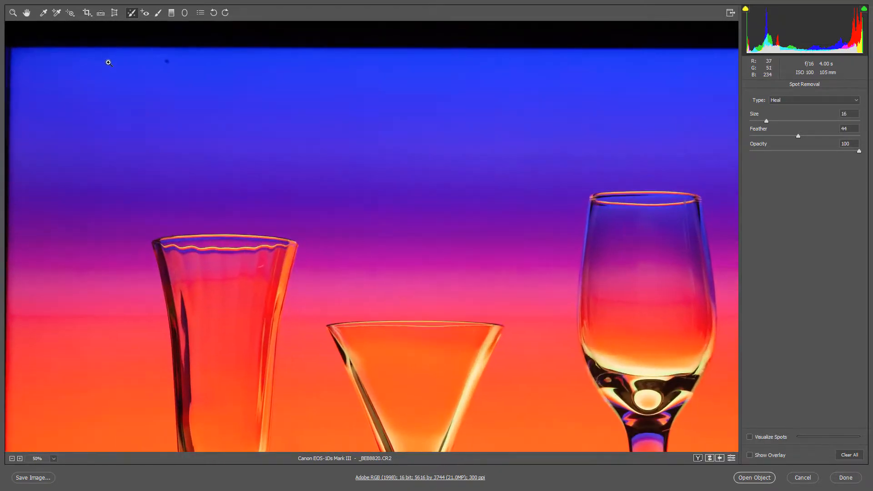
left_click(160, 79)
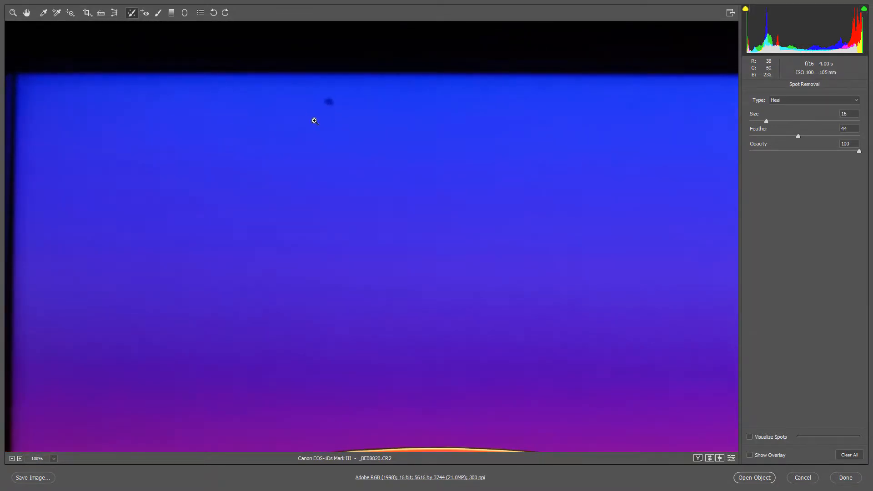
left_click(314, 121)
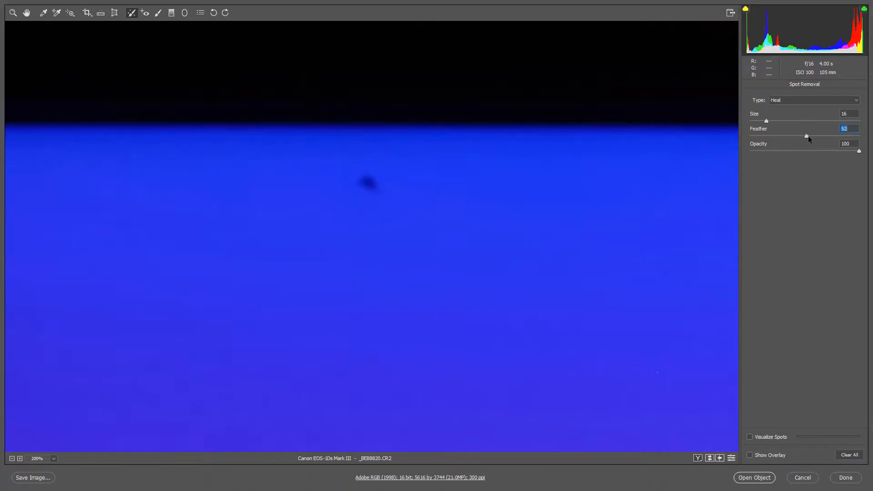
left_click_drag(831, 138, 832, 138)
key("bracketright")
key("bracketright")
key("bracketright")
key("bracketright")
key("bracketright")
key("bracketright")
left_click(368, 183)
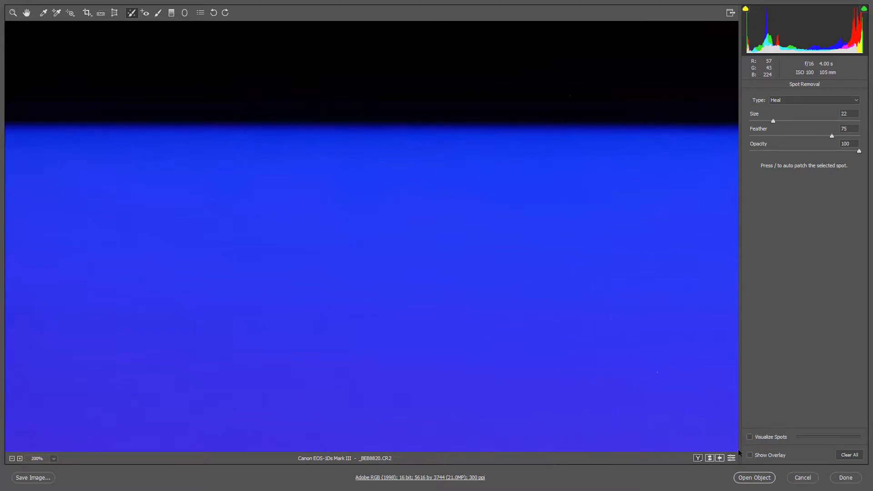
Turn on Visualize Spots and heal the faint speck in the blue backdrop with a smaller brush
left_click(752, 438)
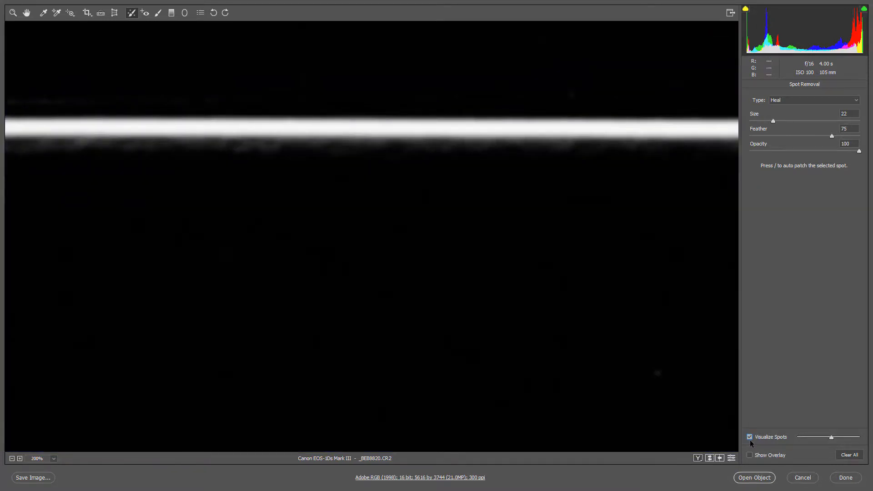
left_click_drag(455, 362, 158, 207)
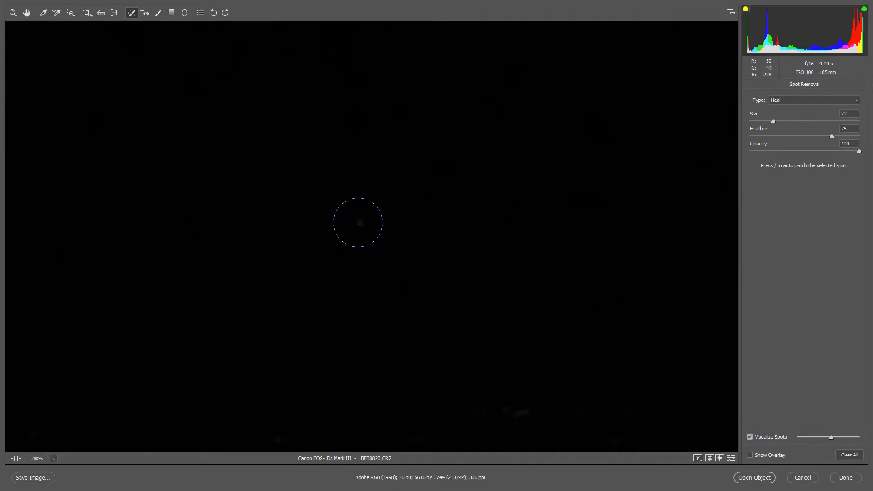
key("bracketleft")
key("bracketleft")
key("bracketleft")
left_click(359, 224)
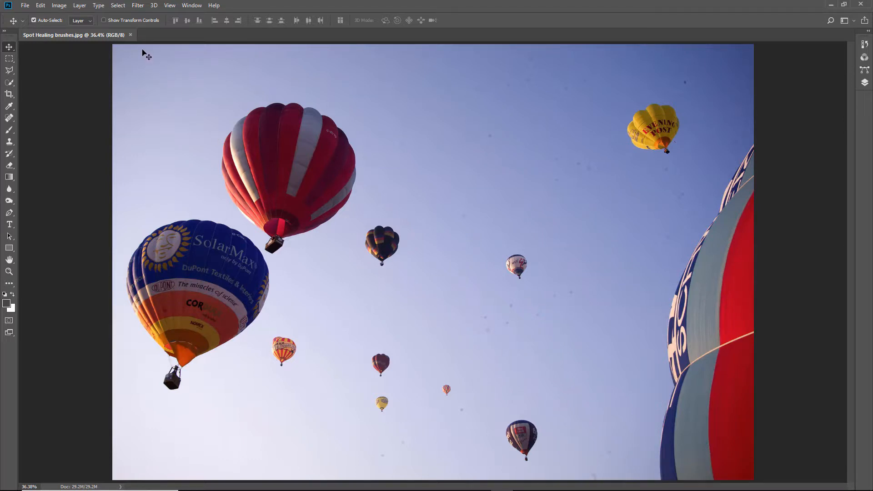
In Photoshop, open Spot Healing brushes.jpg in the Camera Raw Filter and activate Spot Removal
left_click(136, 6)
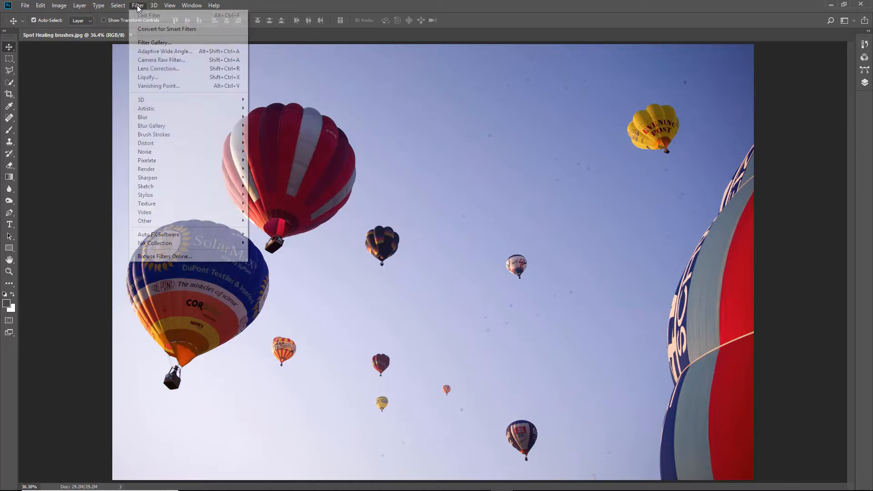
left_click(144, 63)
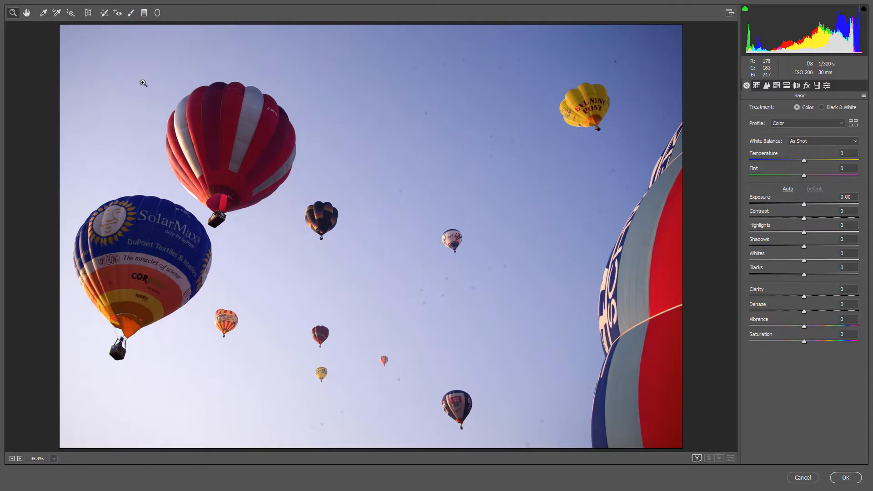
left_click(104, 13)
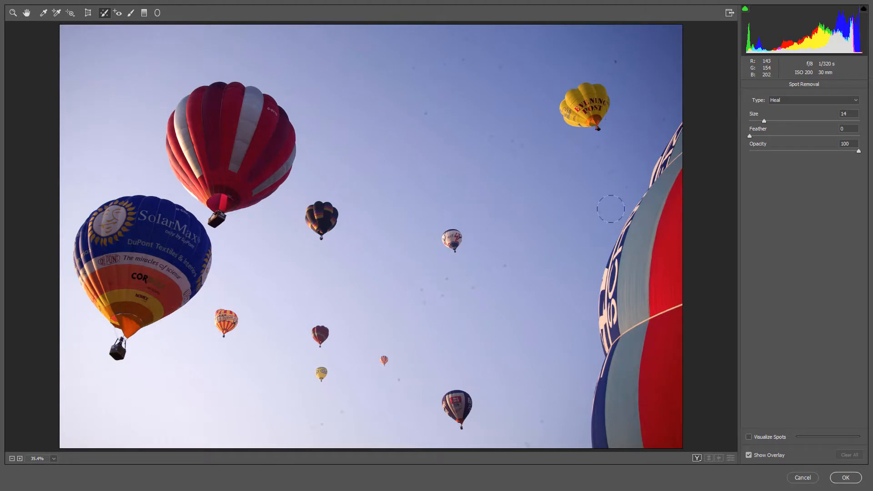
Set the feather to 22, heal the cluster of dust spots below the small white balloon, and hide the overlay
left_click(767, 137)
mouse_move(423, 304)
left_mouse_down()
mouse_move(428, 290)
mouse_move(507, 268)
left_mouse_up()
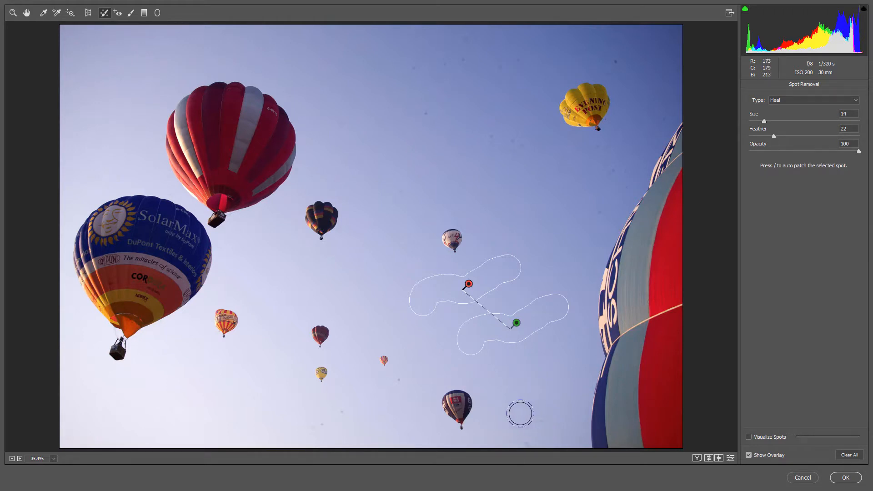
key("v")
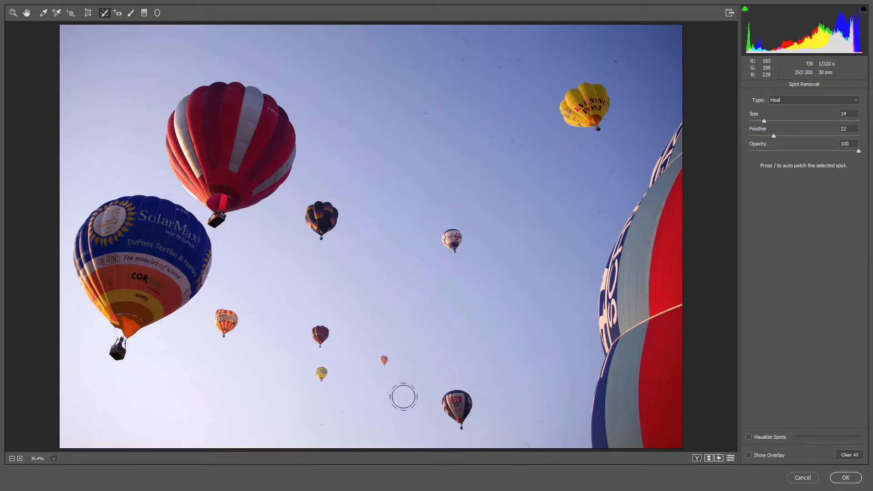
Heal the dust spots below the small yellow balloon and move the patch's source to clear sky, then hide the overlay
mouse_move(401, 381)
left_mouse_down()
mouse_move(307, 431)
mouse_move(321, 437)
left_mouse_up()
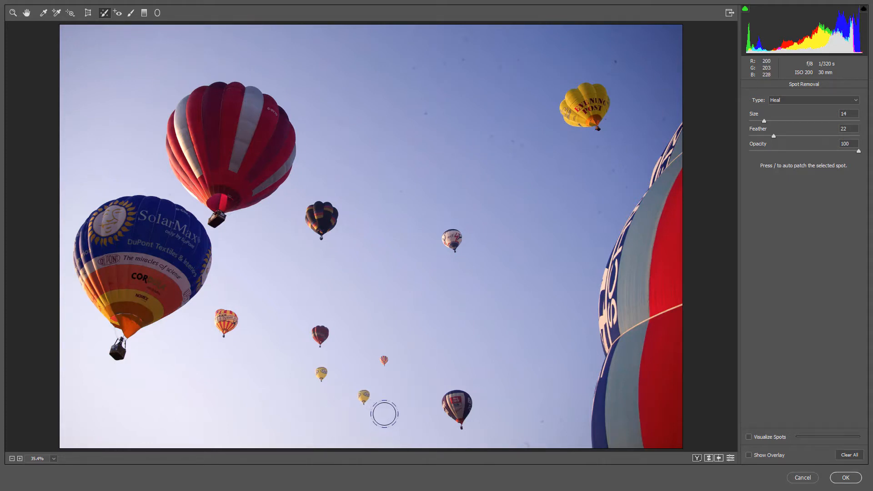
key("v")
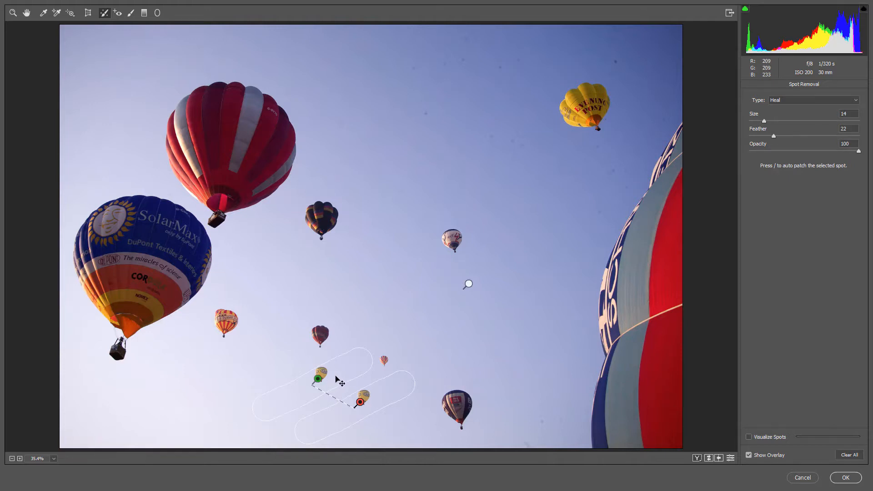
left_click_drag(334, 381, 272, 383)
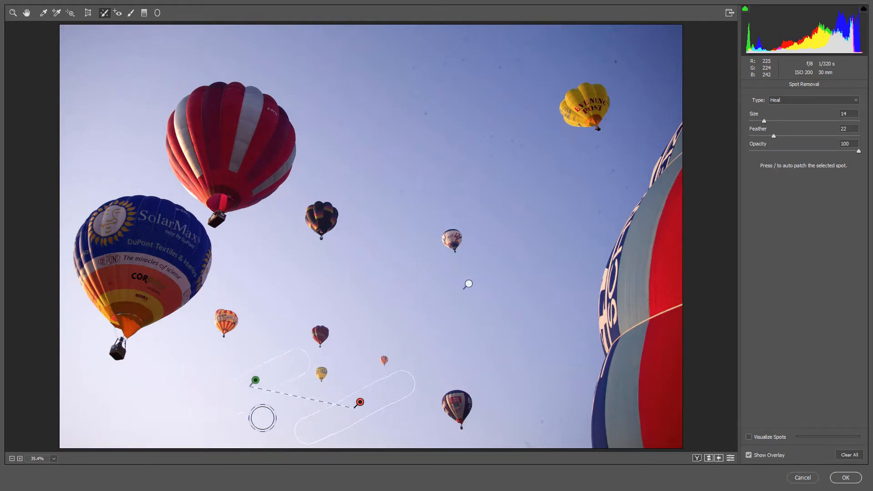
key("v")
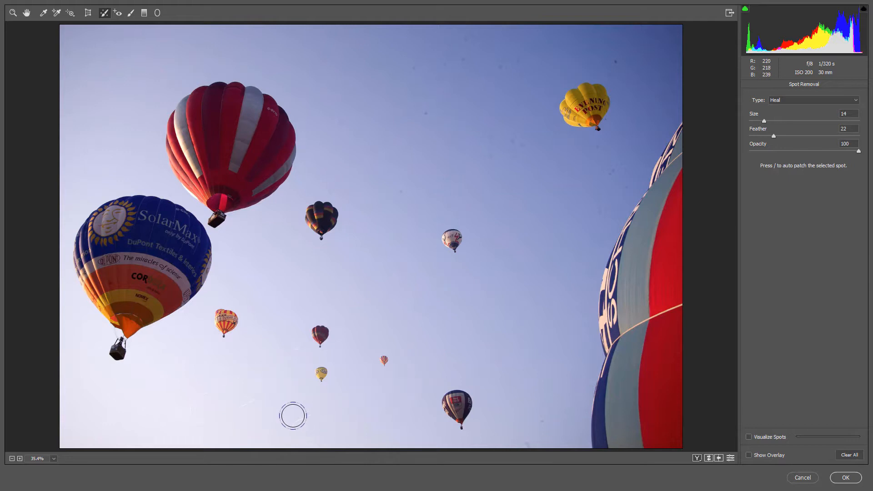
Heal the scattered dust spots in the lower and upper sky and around the Evening Post balloon with brush size 14
left_click_drag(561, 423, 533, 435)
left_click(493, 146)
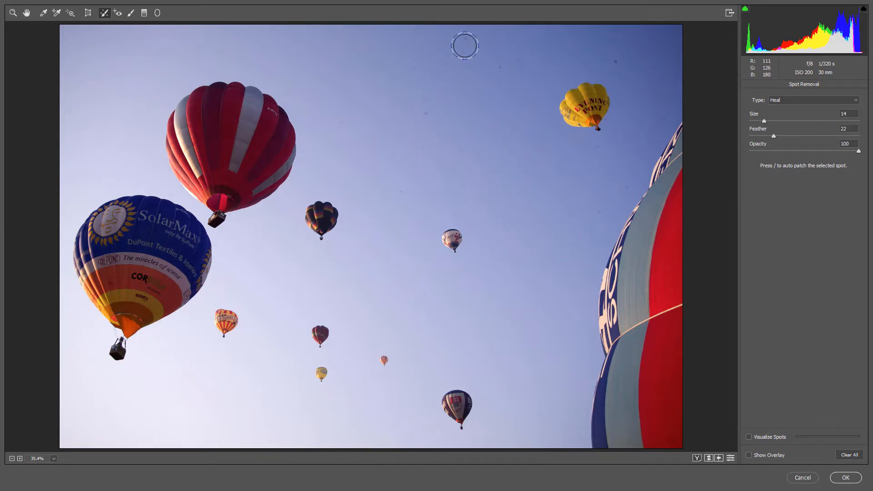
left_click_drag(463, 57, 413, 68)
left_click_drag(463, 48, 492, 63)
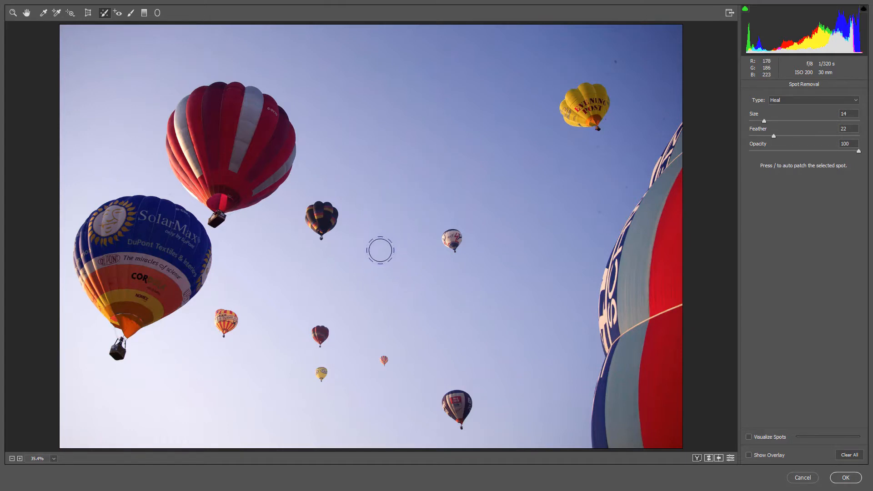
left_click(332, 70)
left_click(611, 65)
left_click(595, 153)
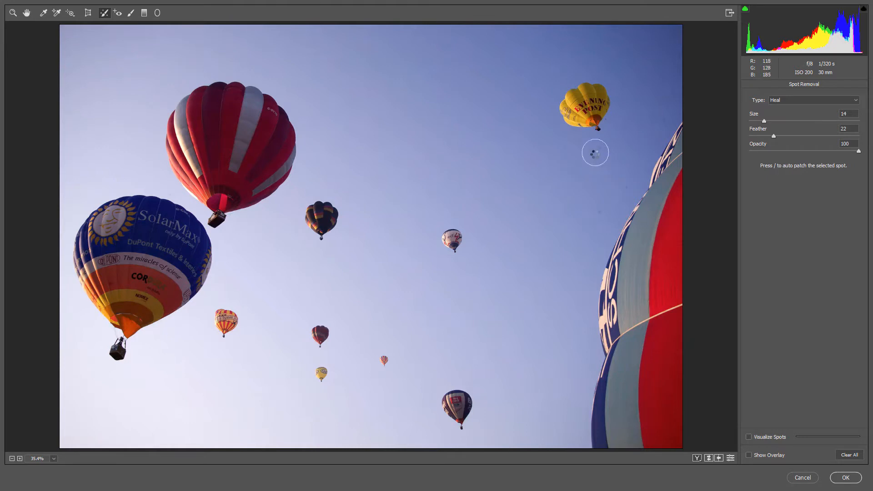
left_click(622, 186)
left_click(598, 214)
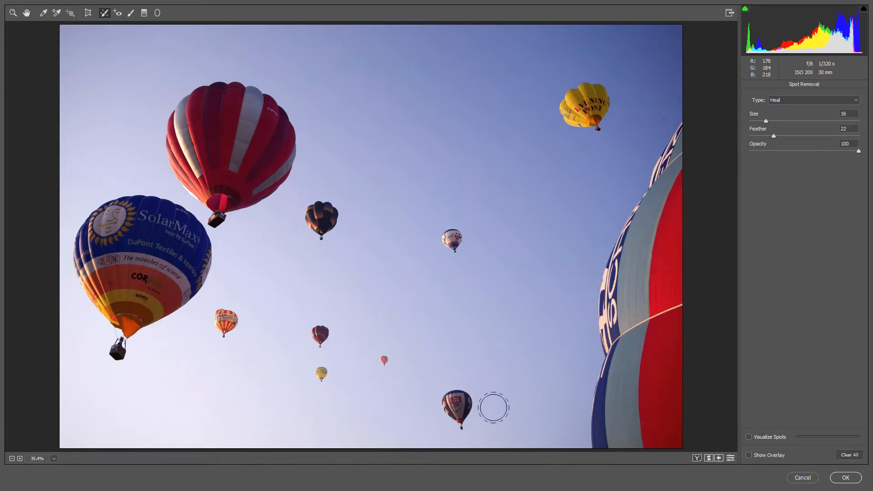
Enlarge the brush to size 34 and heal away the dark balloon near the lower edge of the photo
key("bracketright")
key("bracketright")
key("bracketright")
key("bracketright")
key("bracketright")
key("bracketright")
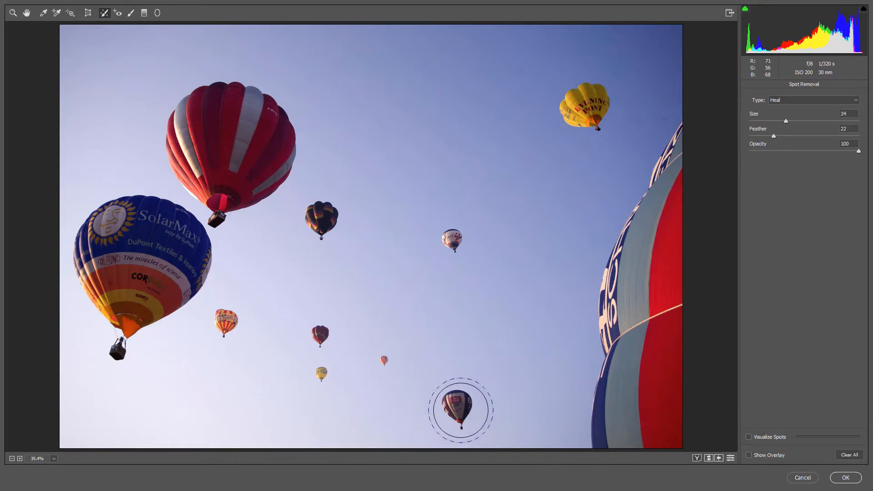
left_click(460, 411)
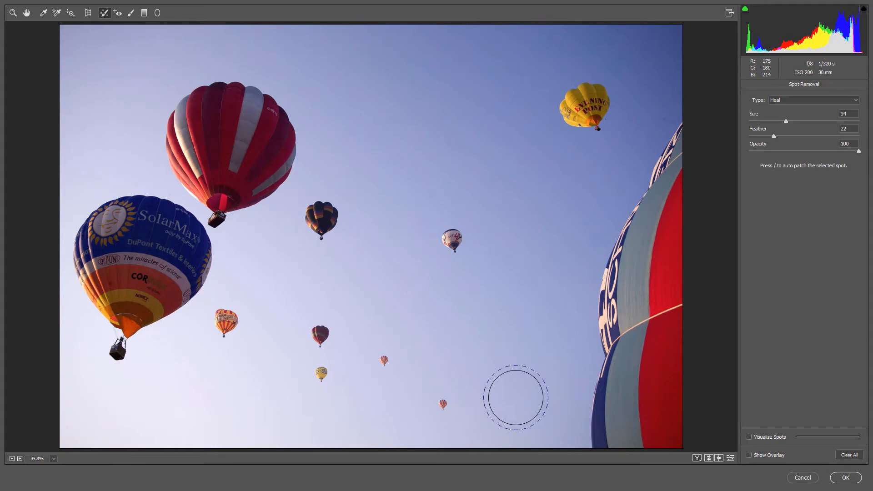
Show the overlay, move the source of the lower balloon's patch to clear sky, and hide the overlay again
key("v")
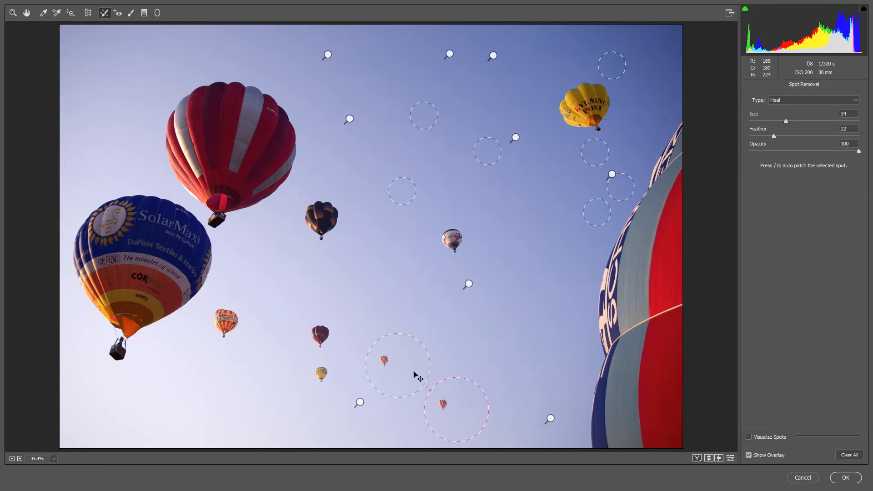
left_click_drag(406, 374, 437, 349)
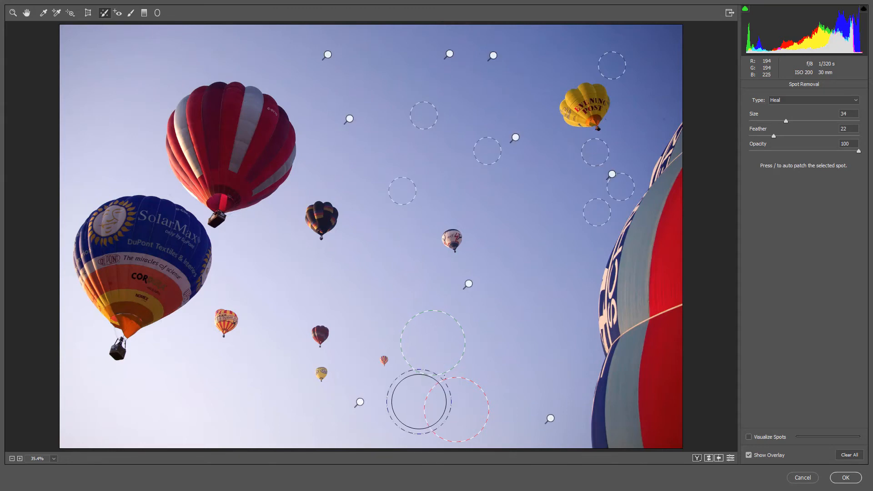
key("v")
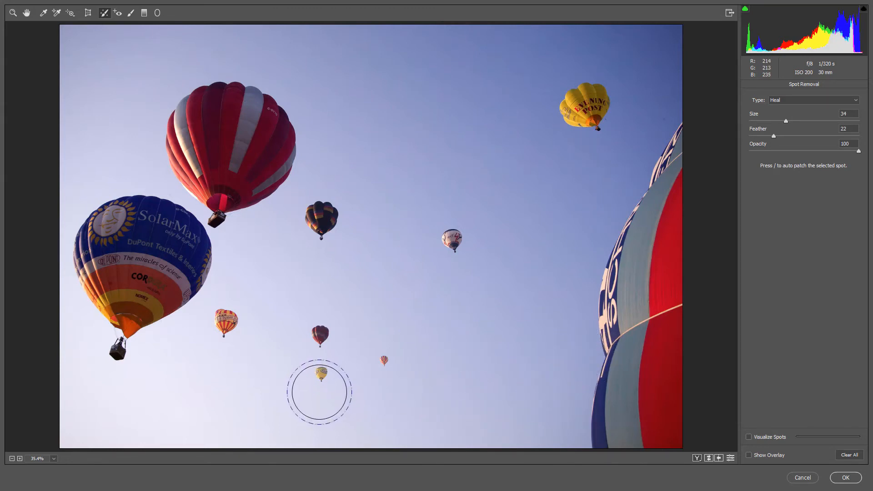
Reduce the brush to size 14 and heal away the small yellow balloon and the tiny red balloon beside it
key("bracketleft")
key("bracketleft")
key("bracketleft")
key("bracketleft")
key("bracketleft")
key("bracketleft")
key("bracketleft")
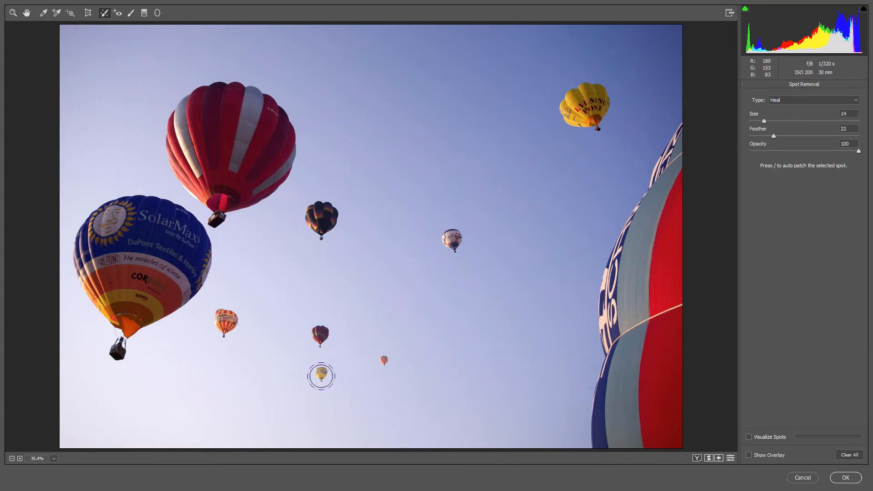
left_click(321, 376)
left_click(383, 360)
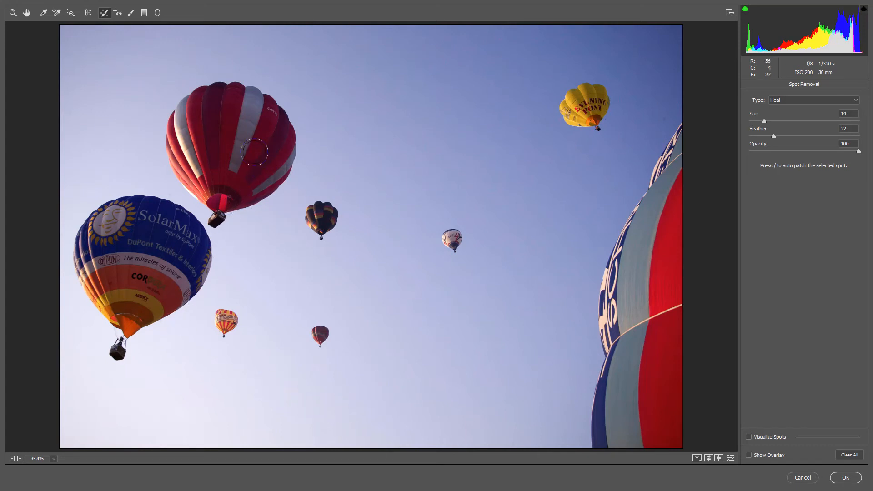